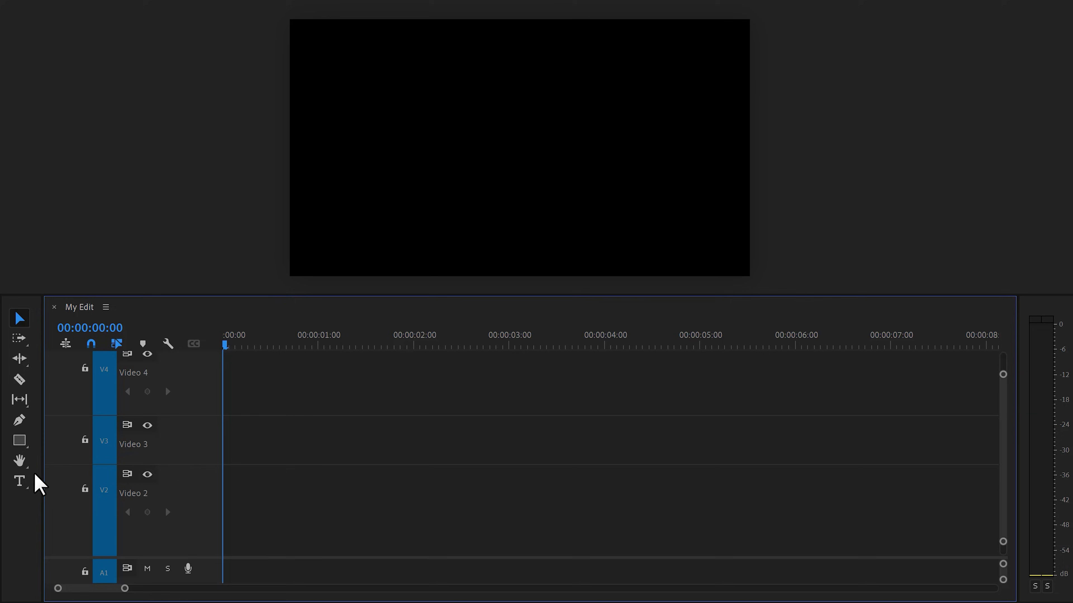
Add a text layer reading 'BASICS' in the Program monitor
{"action": "left_click", "coordinate": [30, 479]}
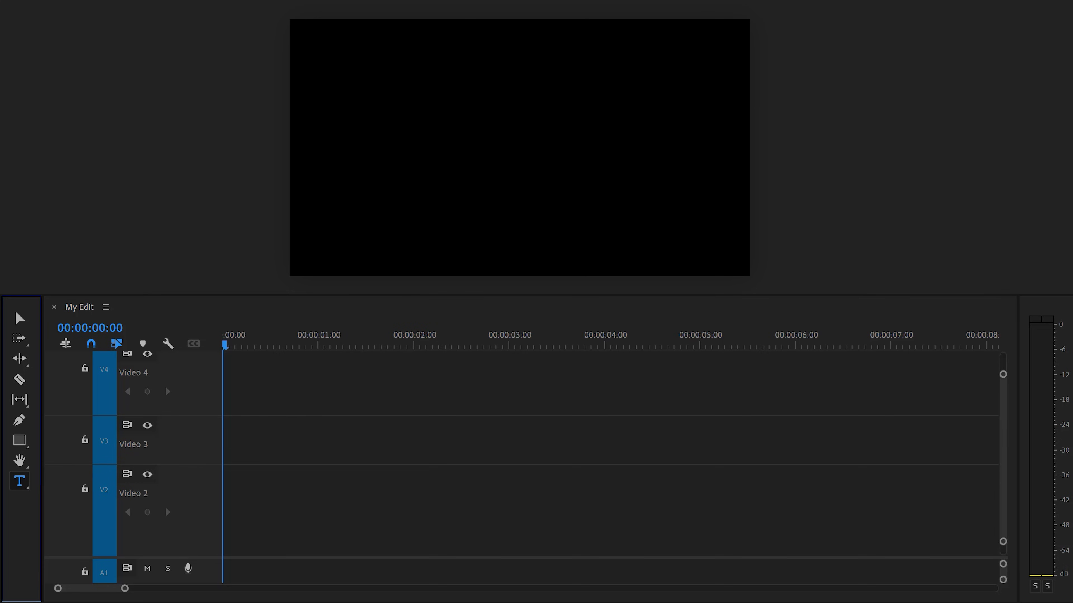
{"action": "left_click", "coordinate": [470, 195]}
{"action": "type", "text": "BAS"}
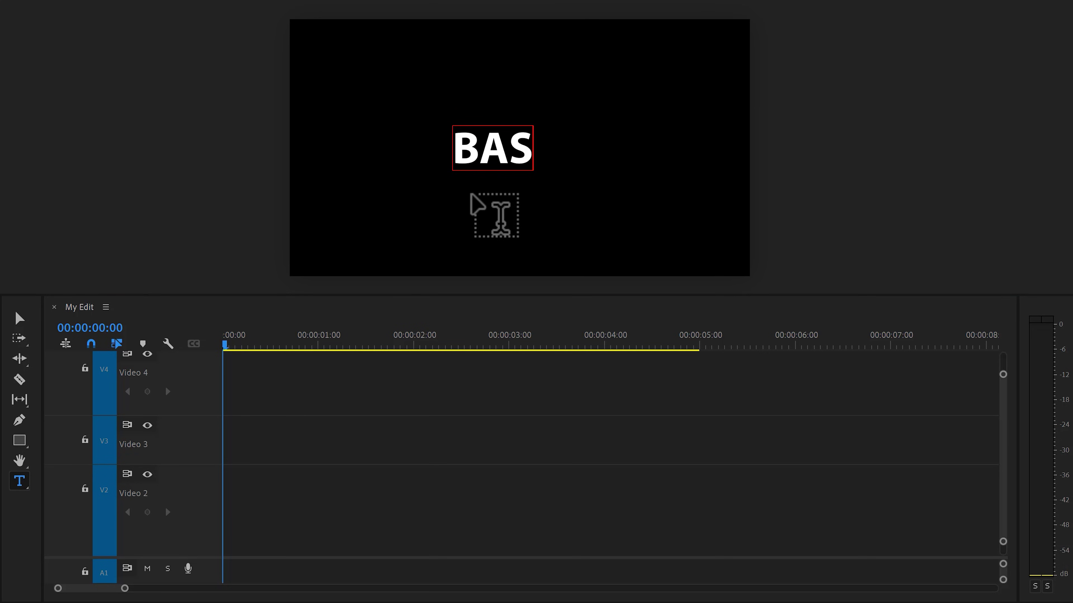
{"action": "type", "text": "ICS"}
{"action": "key", "text": "Escape"}
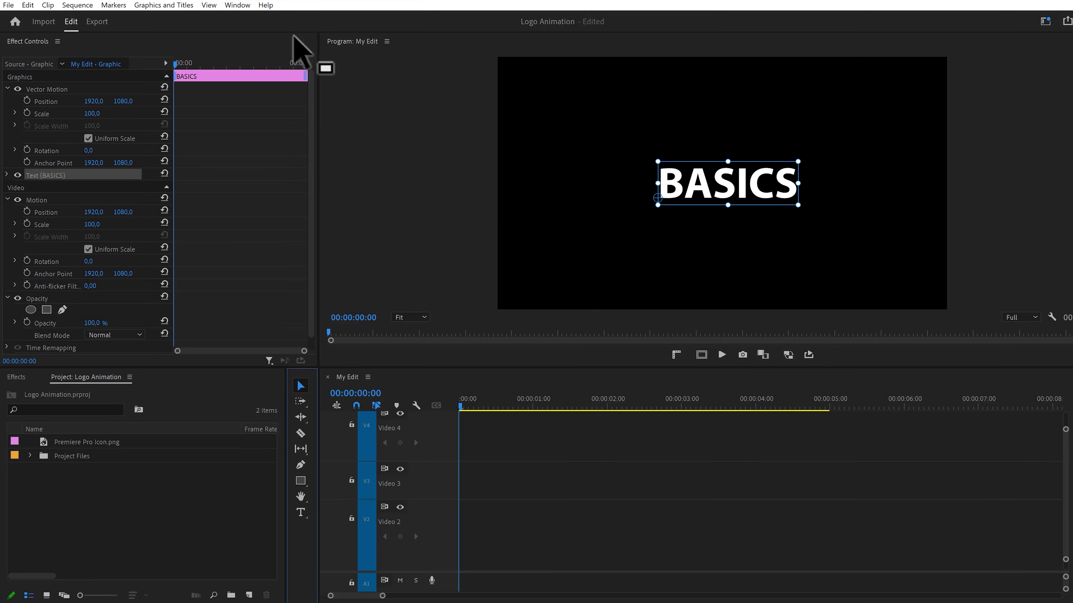
Show the Essential Graphics panel, then enlarge the BASICS title and centre it in the frame
{"action": "left_click", "coordinate": [237, 4]}
{"action": "left_click", "coordinate": [250, 174]}
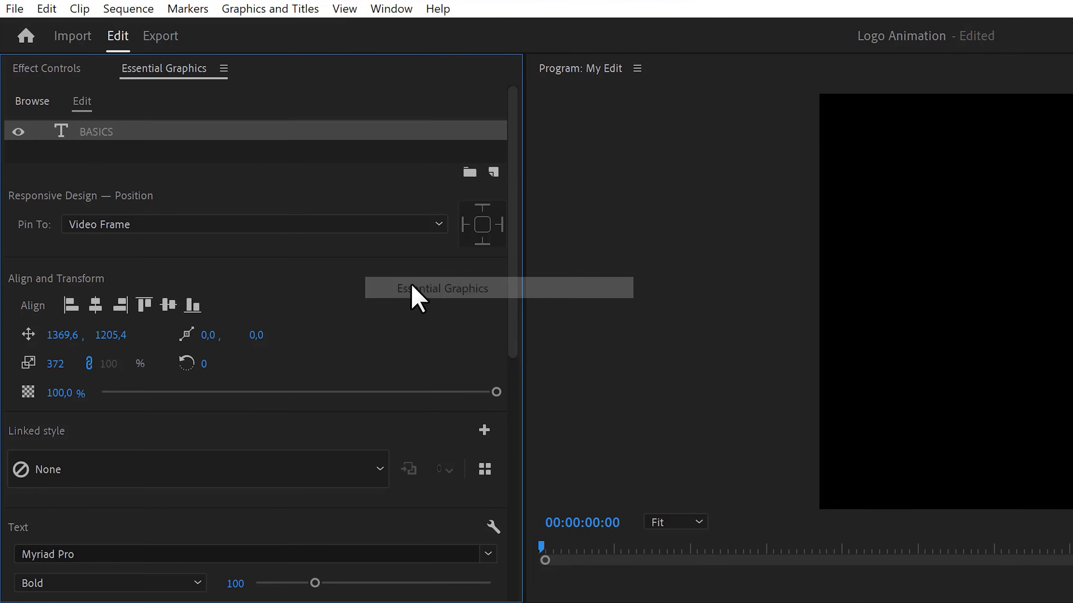
{"action": "scroll", "coordinate": [510, 376], "scroll_direction": "down", "scroll_amount": 6}
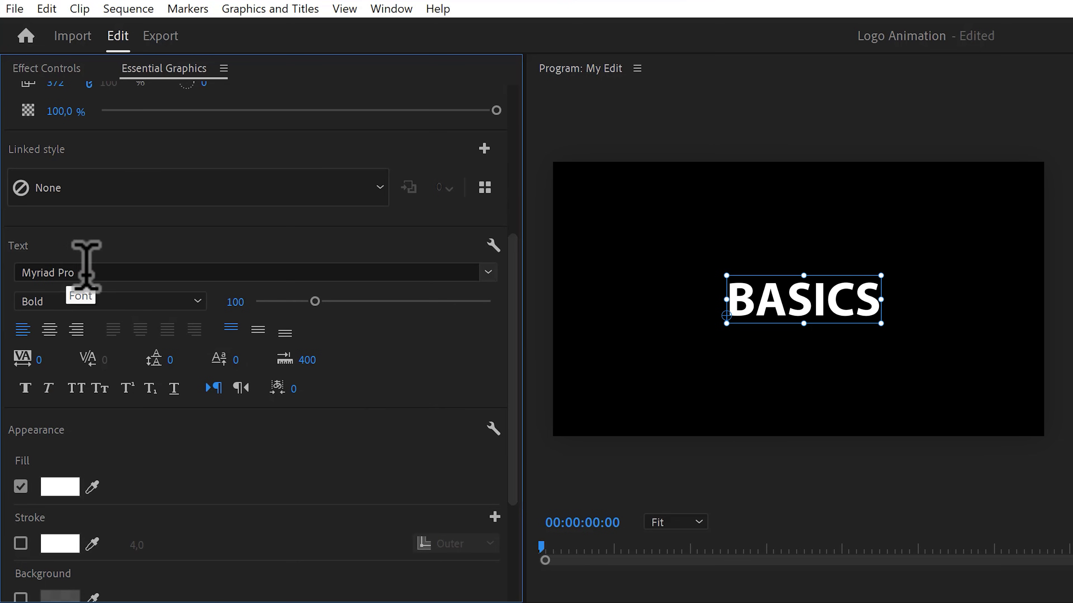
{"action": "left_click_drag", "start_coordinate": [880, 275], "coordinate": [900, 263]}
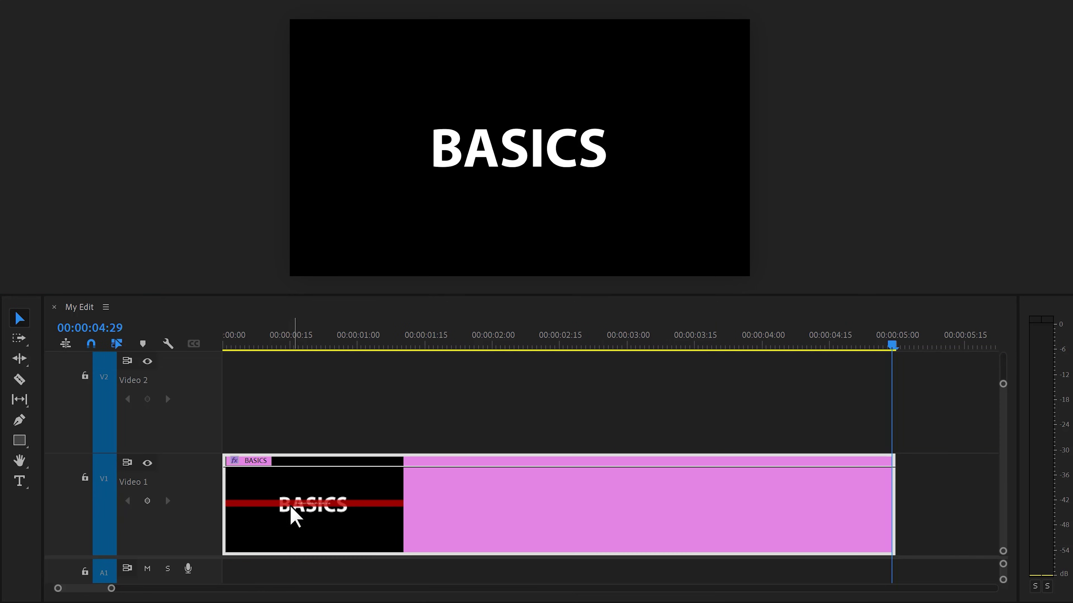
Search the Effects panel for 'Transform' and apply it to the BASICS clip
{"action": "left_click", "coordinate": [153, 327]}
{"action": "type", "text": "Transform"}
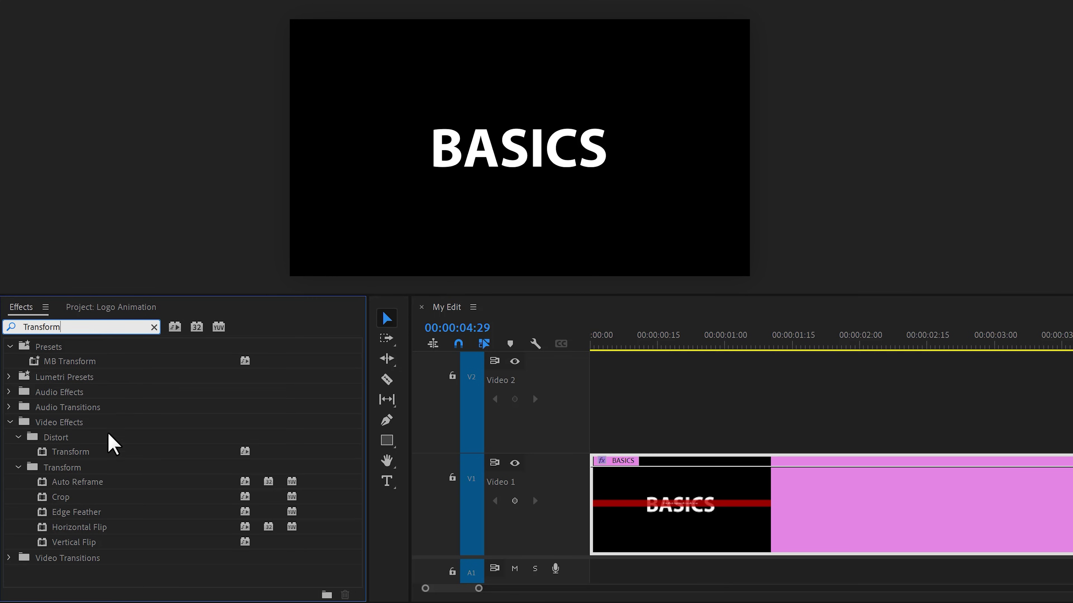
{"action": "left_click_drag", "start_coordinate": [101, 452], "coordinate": [626, 508]}
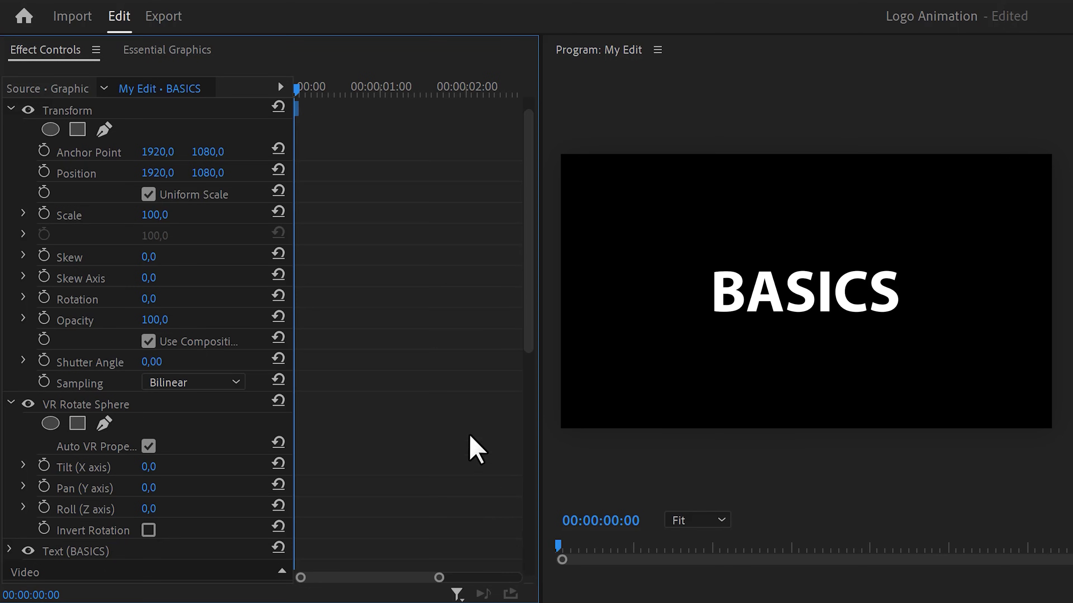
At 20 frames in, add keyframes for Scale, Rotation, Tilt and Roll
{"action": "left_click_drag", "start_coordinate": [313, 92], "coordinate": [354, 94]}
{"action": "left_click", "coordinate": [44, 213]}
{"action": "left_click", "coordinate": [44, 298]}
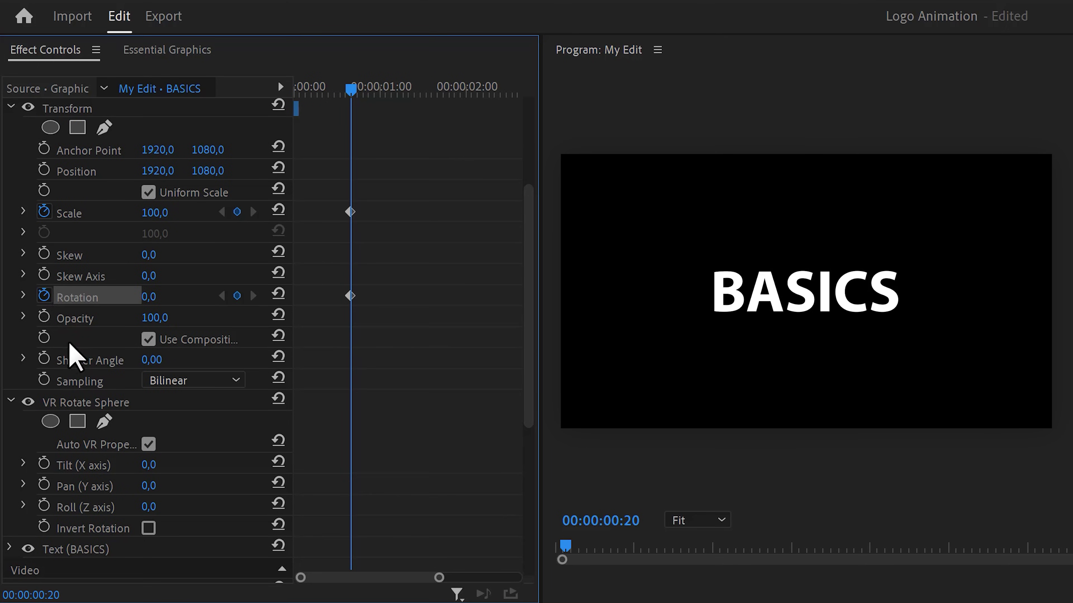
{"action": "left_click", "coordinate": [44, 464]}
{"action": "left_click", "coordinate": [44, 505]}
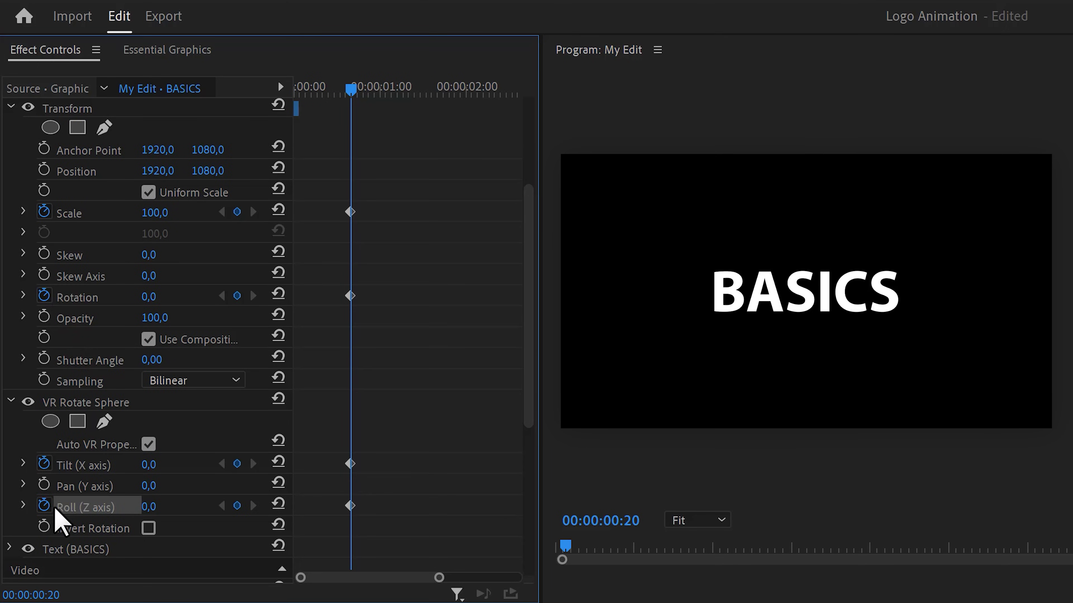
At the start of the clip, set the title's Scale to 0
{"action": "left_click_drag", "start_coordinate": [351, 89], "coordinate": [295, 86]}
{"action": "left_click", "coordinate": [165, 212]}
{"action": "type", "text": "0"}
{"action": "key", "text": "Return"}
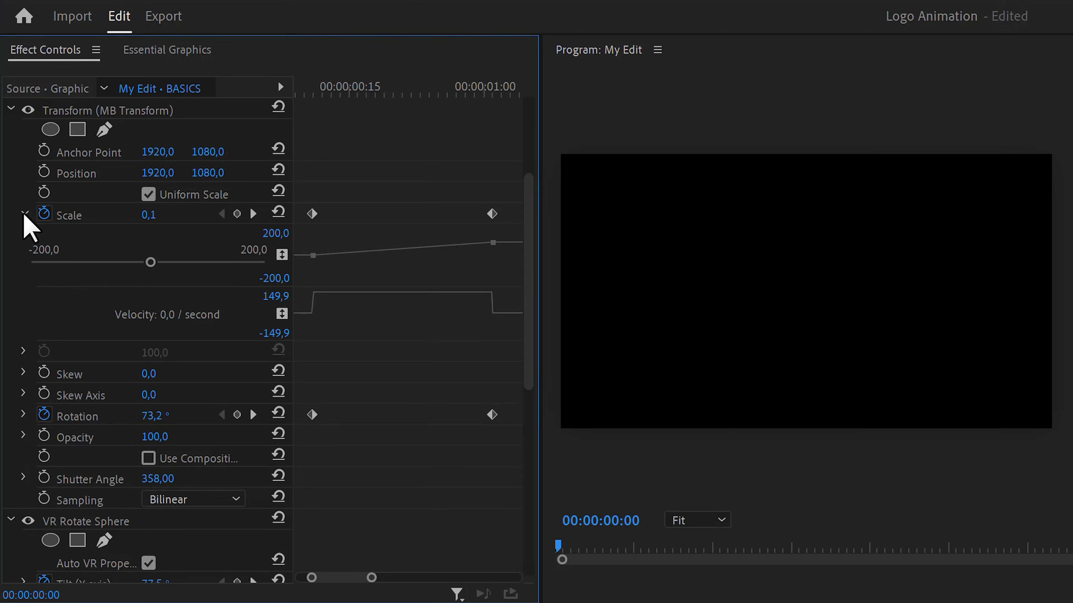
Expand the Rotation, Tilt and Roll speed graphs in Effect Controls
{"action": "left_click", "coordinate": [24, 414]}
{"action": "scroll", "coordinate": [515, 305], "scroll_direction": "down", "scroll_amount": 10}
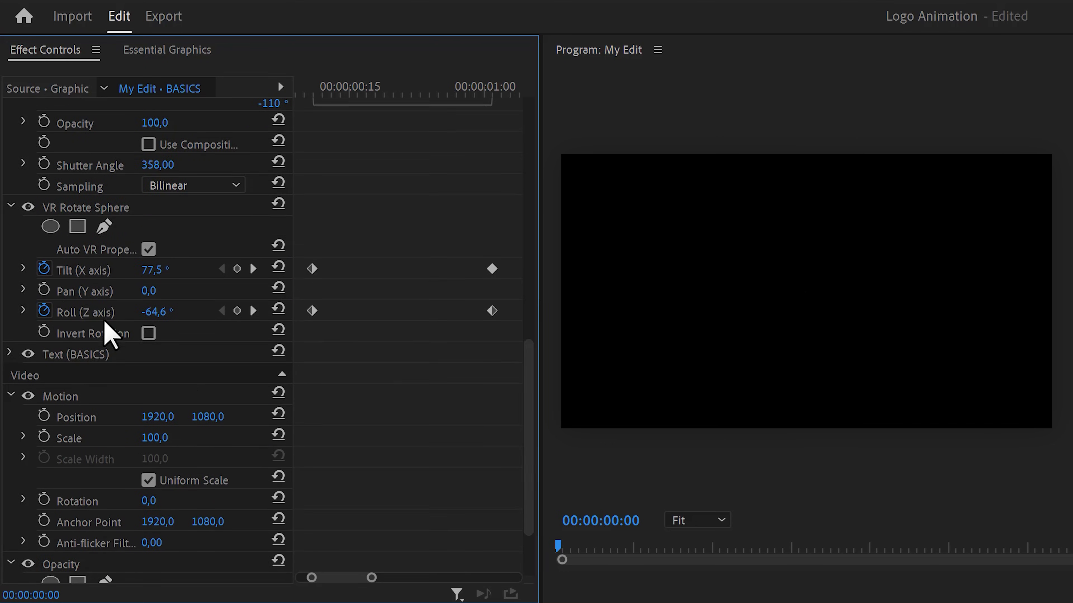
{"action": "left_click", "coordinate": [25, 269]}
{"action": "left_click", "coordinate": [23, 420]}
{"action": "left_click_drag", "start_coordinate": [524, 372], "coordinate": [533, 208]}
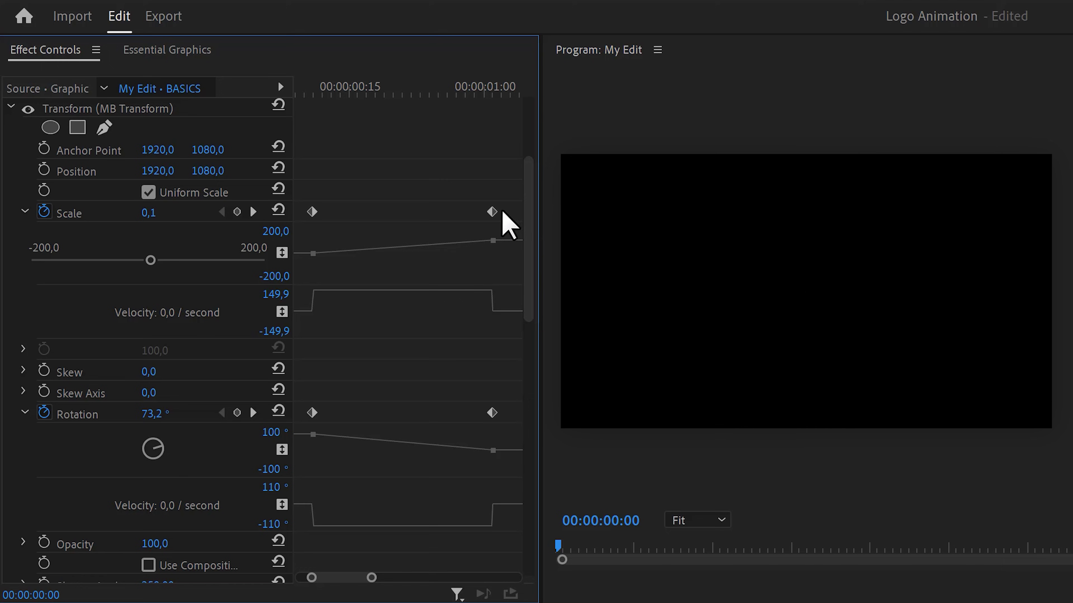
Drag velocity handles to ease Scale, Rotation, Roll and Tilt into their final keyframes
{"action": "left_click_drag", "start_coordinate": [476, 289], "coordinate": [422, 306]}
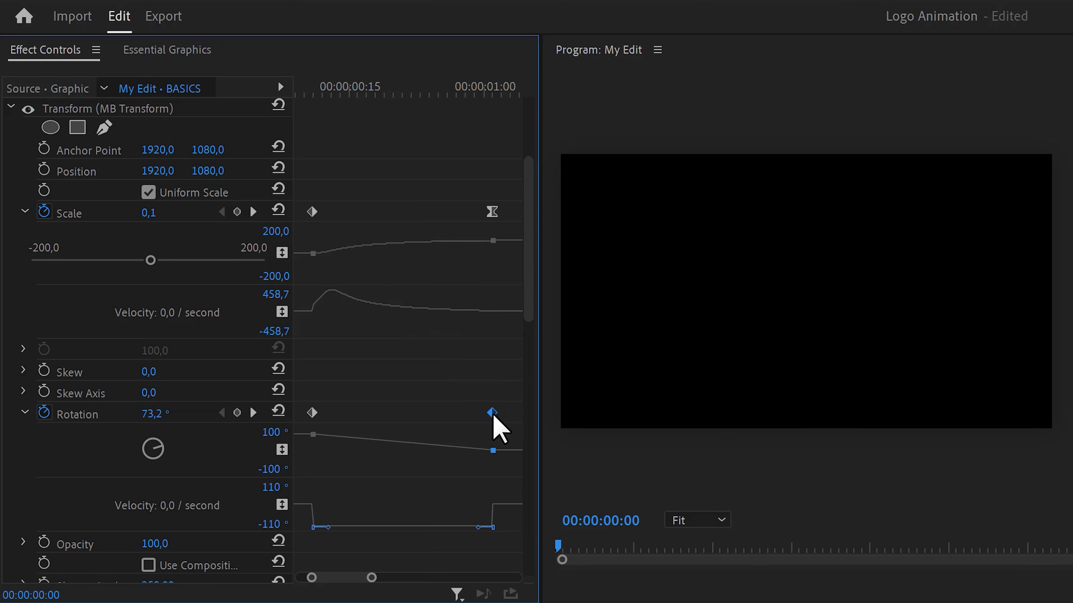
{"action": "left_click_drag", "start_coordinate": [478, 528], "coordinate": [419, 527]}
{"action": "scroll", "coordinate": [532, 460], "scroll_direction": "down", "scroll_amount": 10}
{"action": "left_click_drag", "start_coordinate": [478, 404], "coordinate": [435, 403]}
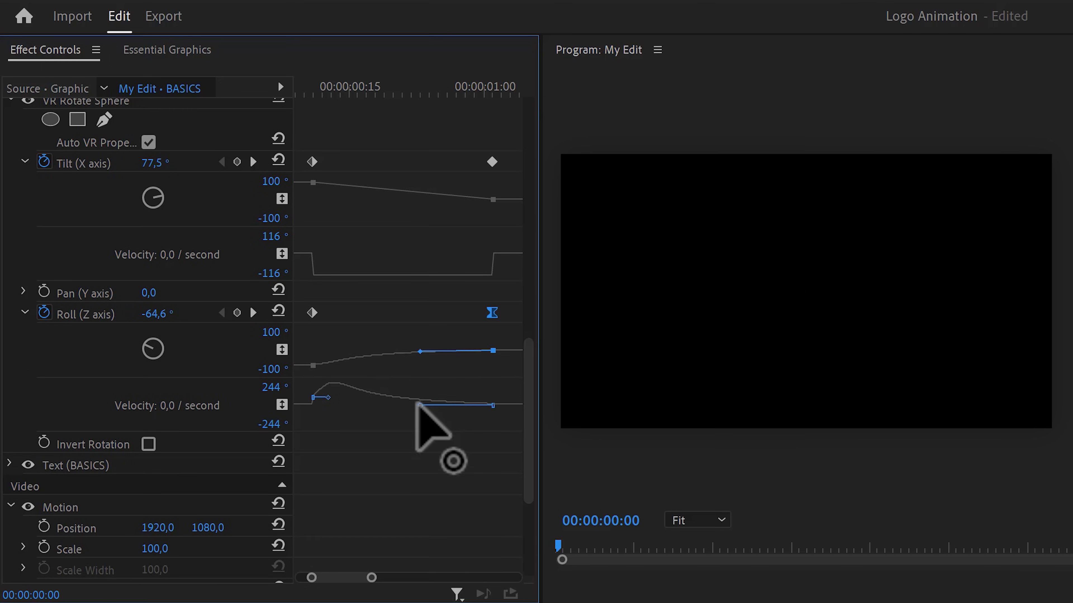
{"action": "left_click_drag", "start_coordinate": [532, 384], "coordinate": [528, 332]}
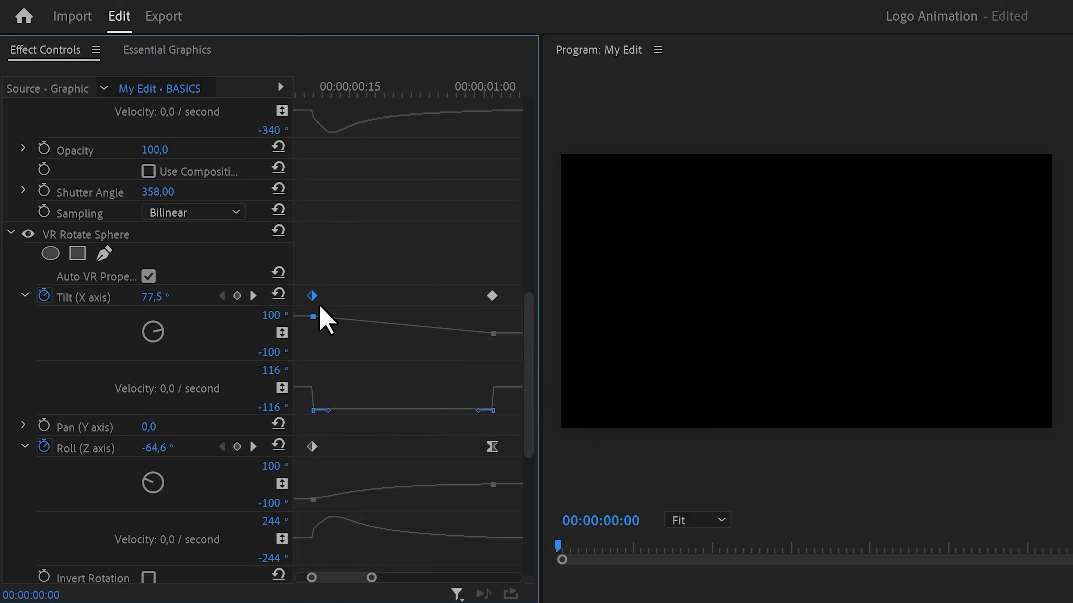
{"action": "left_click_drag", "start_coordinate": [327, 406], "coordinate": [357, 388]}
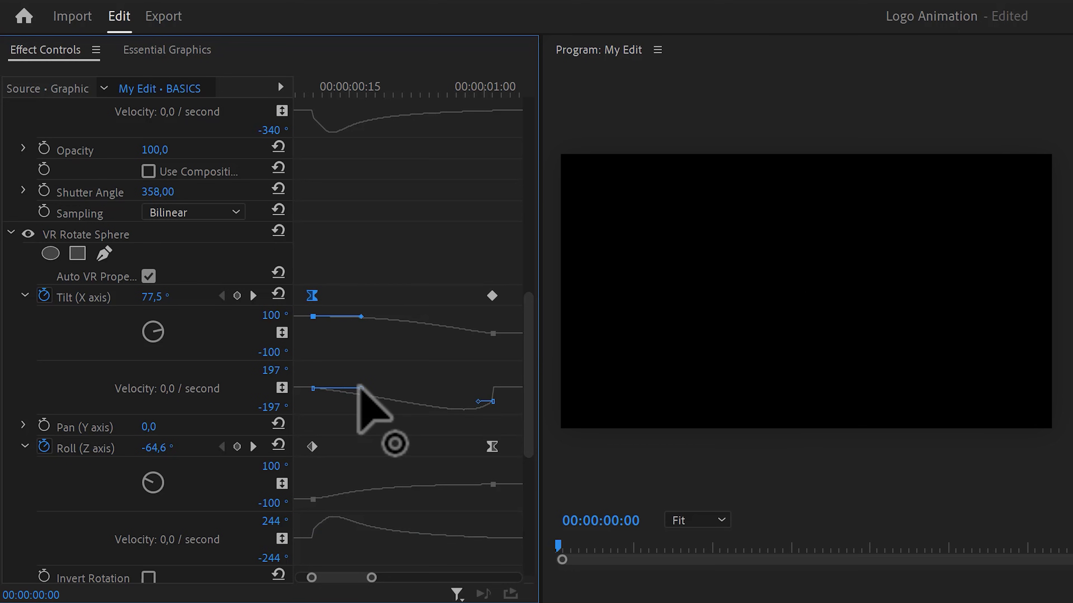
{"action": "left_click_drag", "start_coordinate": [475, 398], "coordinate": [437, 391]}
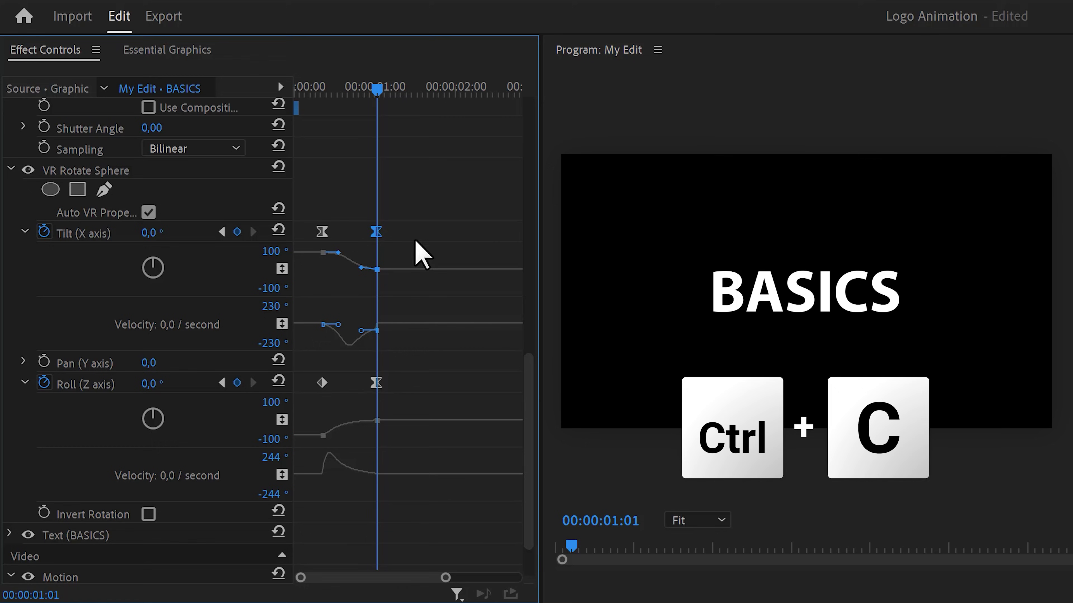
Paste the Tilt keyframes later, then add an eased 360° Tilt keyframe
{"action": "left_click_drag", "start_coordinate": [380, 89], "coordinate": [478, 85]}
{"action": "key", "text": "ctrl+v"}
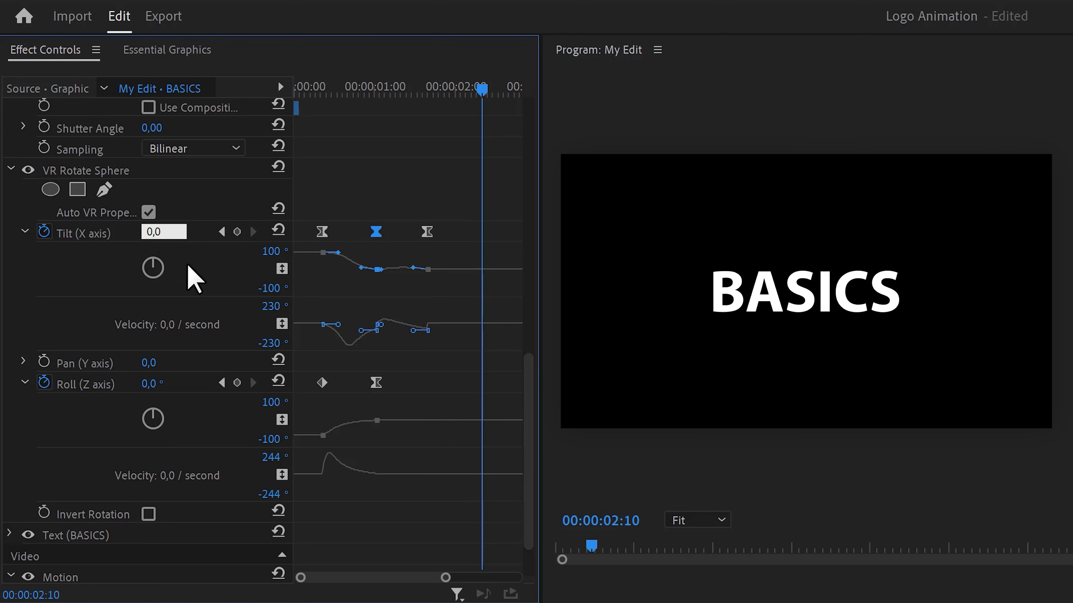
{"action": "type", "text": "360"}
{"action": "key", "text": "Return"}
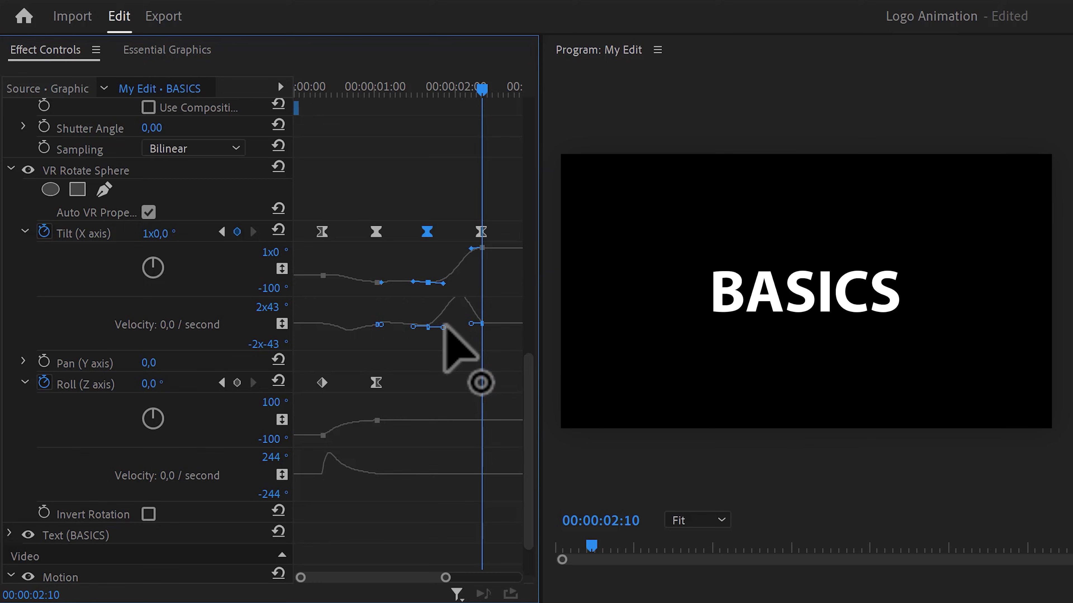
{"action": "left_click_drag", "start_coordinate": [443, 328], "coordinate": [461, 327]}
Set the Transform Shutter Angle to 360 and play back the animation
{"action": "scroll", "coordinate": [462, 328], "scroll_direction": "up", "scroll_amount": 1}
{"action": "left_click", "coordinate": [152, 128]}
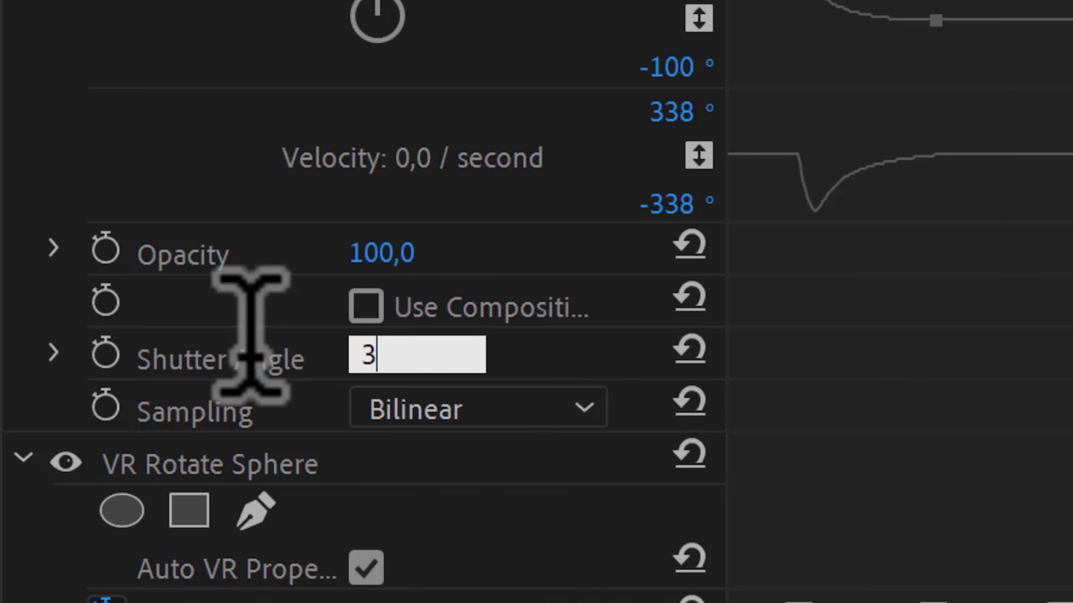
{"action": "key", "text": "Return"}
{"action": "key", "text": "space"}
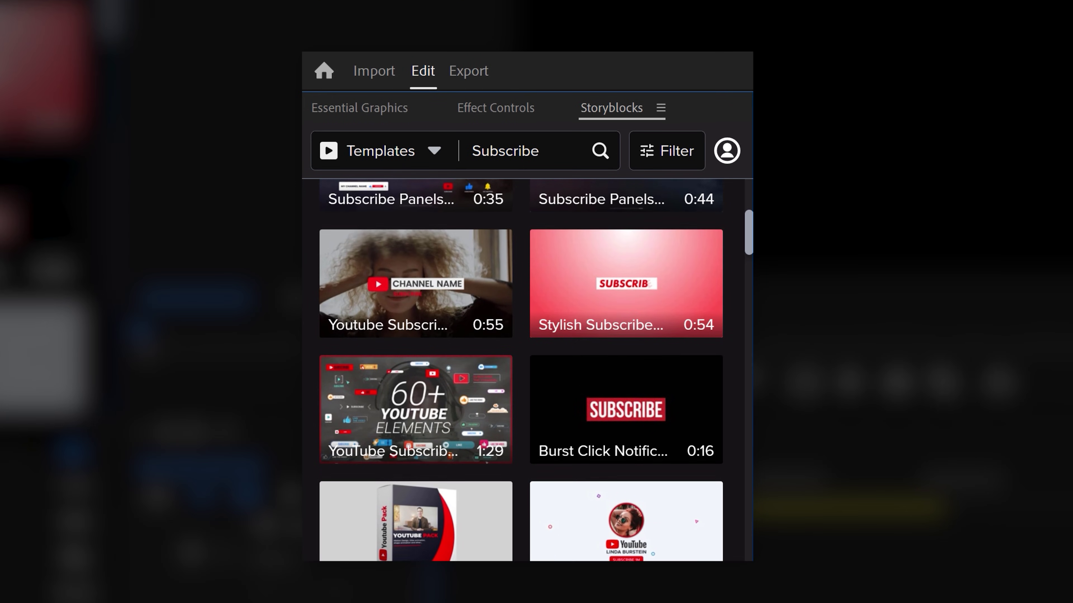
Browse the Storyblocks templates and change the Multi Motion Title's Title One text to 'BASICS'
{"action": "scroll", "coordinate": [521, 367], "scroll_direction": "down", "scroll_amount": 2}
{"action": "scroll", "coordinate": [521, 368], "scroll_direction": "down", "scroll_amount": 5}
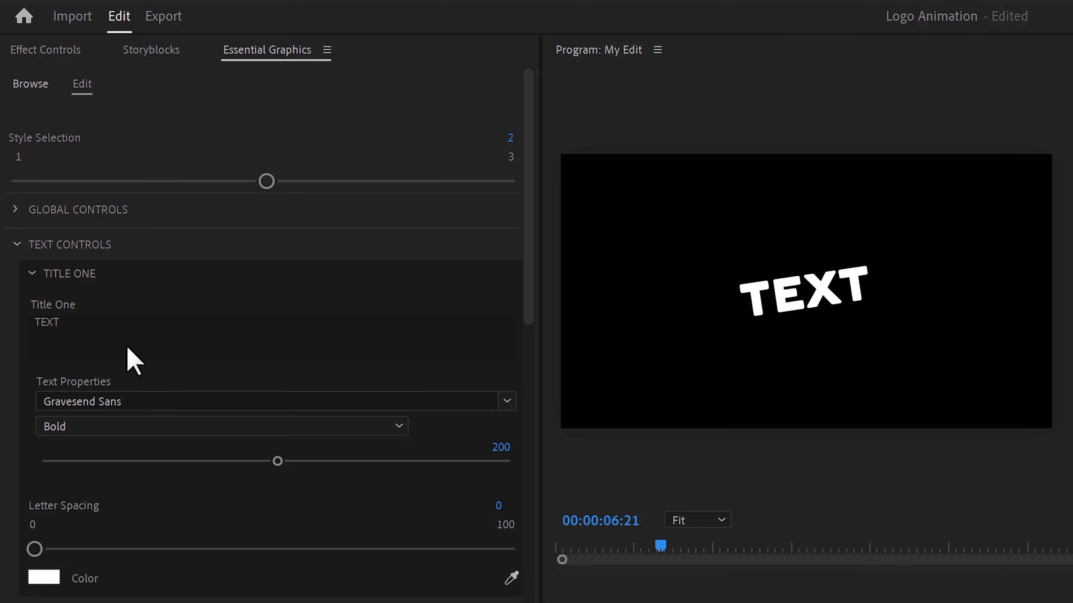
{"action": "left_click", "coordinate": [128, 338]}
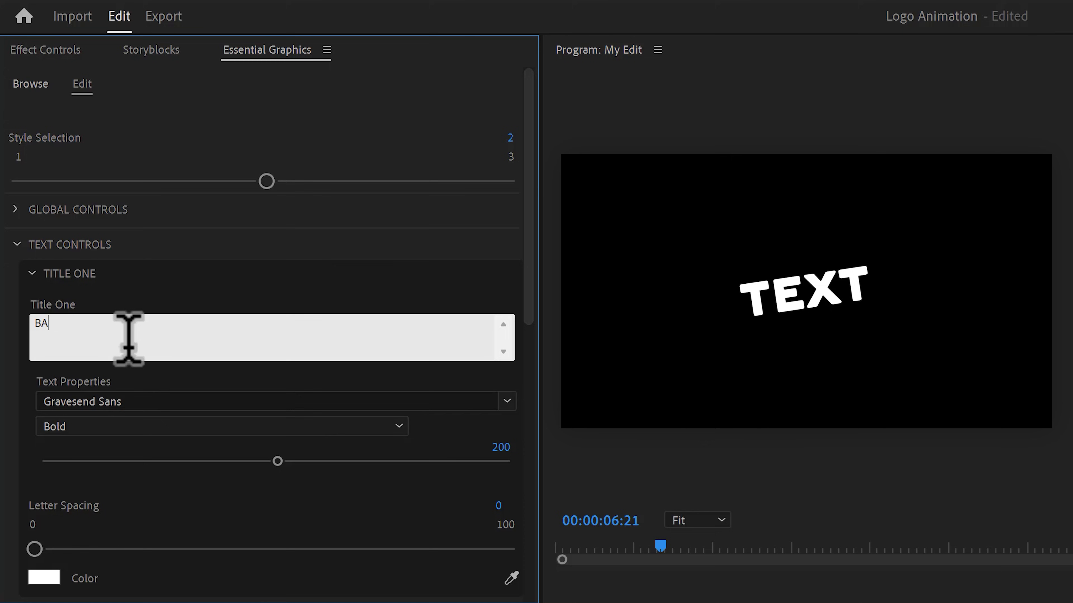
{"action": "type", "text": "BASICS"}
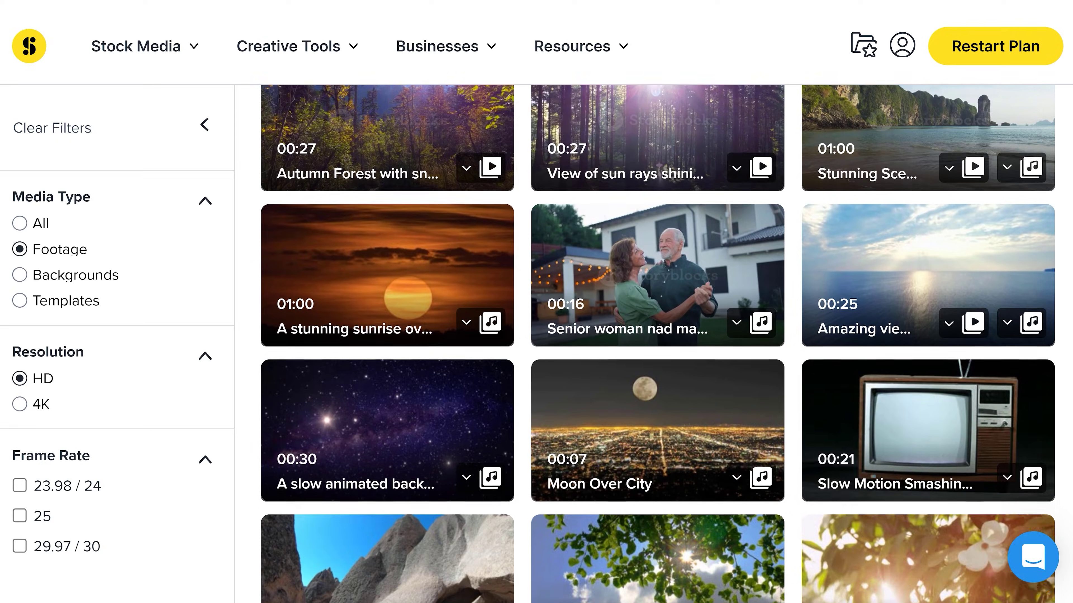
Scroll through the Storyblocks results to find the Premiere Pro icon image
{"action": "scroll", "coordinate": [658, 343], "scroll_direction": "down", "scroll_amount": 2}
{"action": "scroll", "coordinate": [657, 343], "scroll_direction": "down", "scroll_amount": 5}
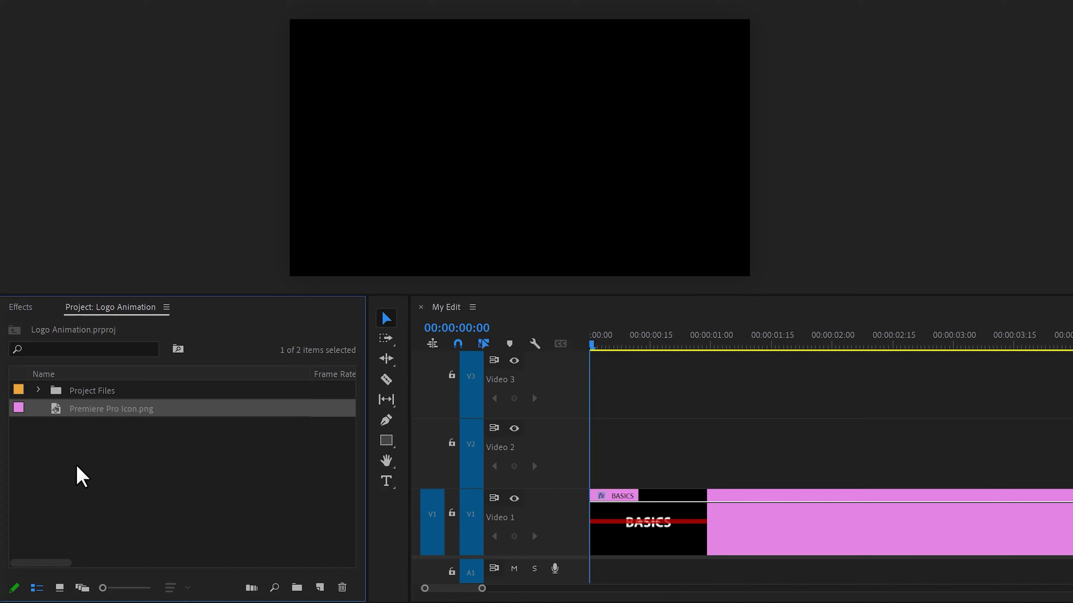
Place Premiere Pro Icon.png at 0:00 on Video 2 and draw a rectangle covering it
{"action": "left_click_drag", "start_coordinate": [112, 409], "coordinate": [596, 458]}
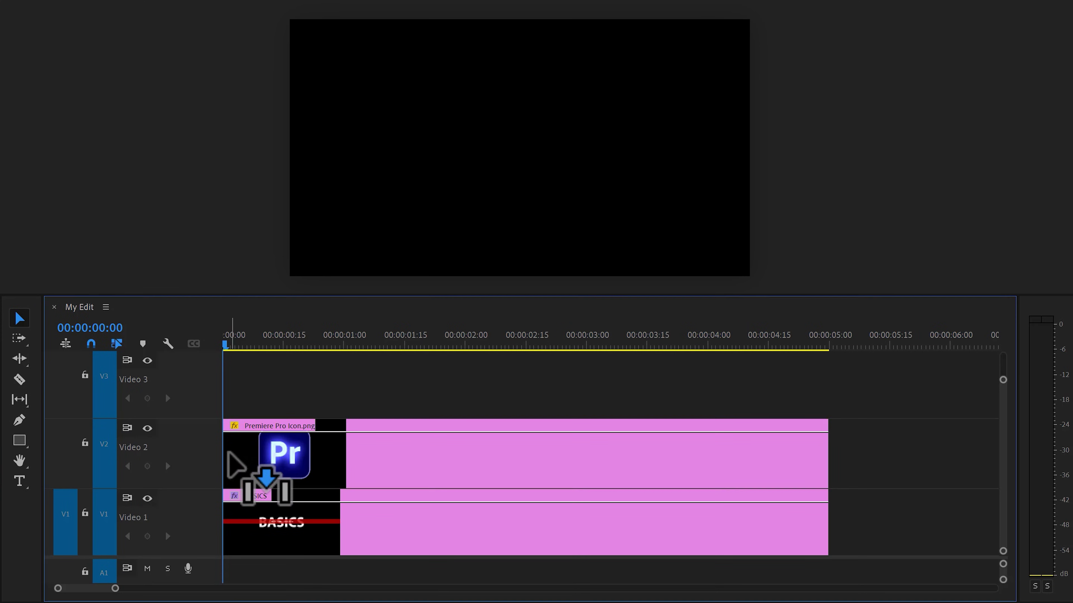
{"action": "left_click_drag", "start_coordinate": [228, 453], "coordinate": [231, 448]}
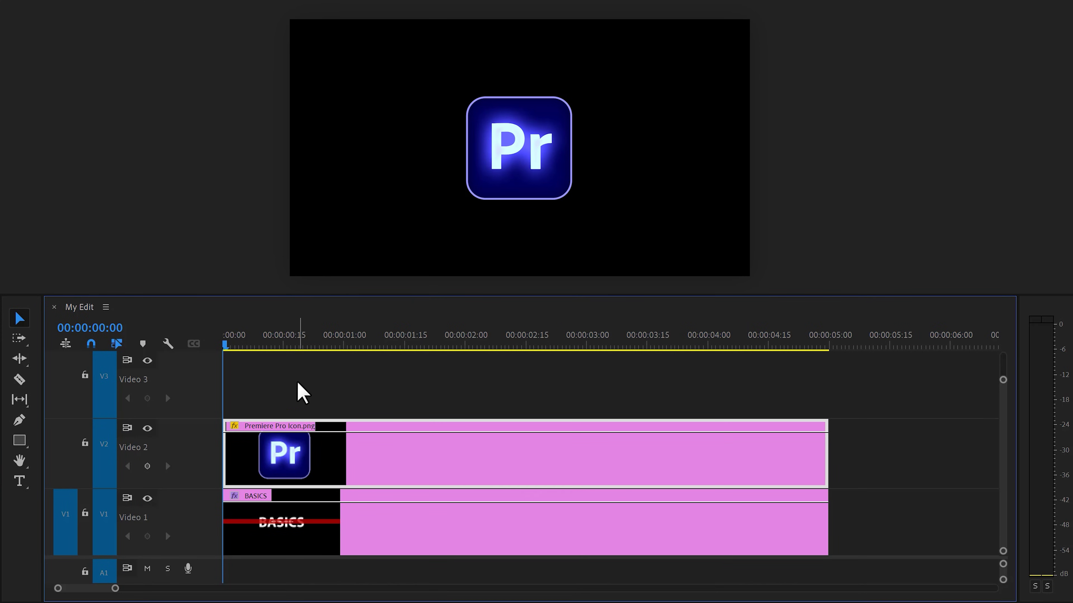
{"action": "left_click", "coordinate": [19, 440]}
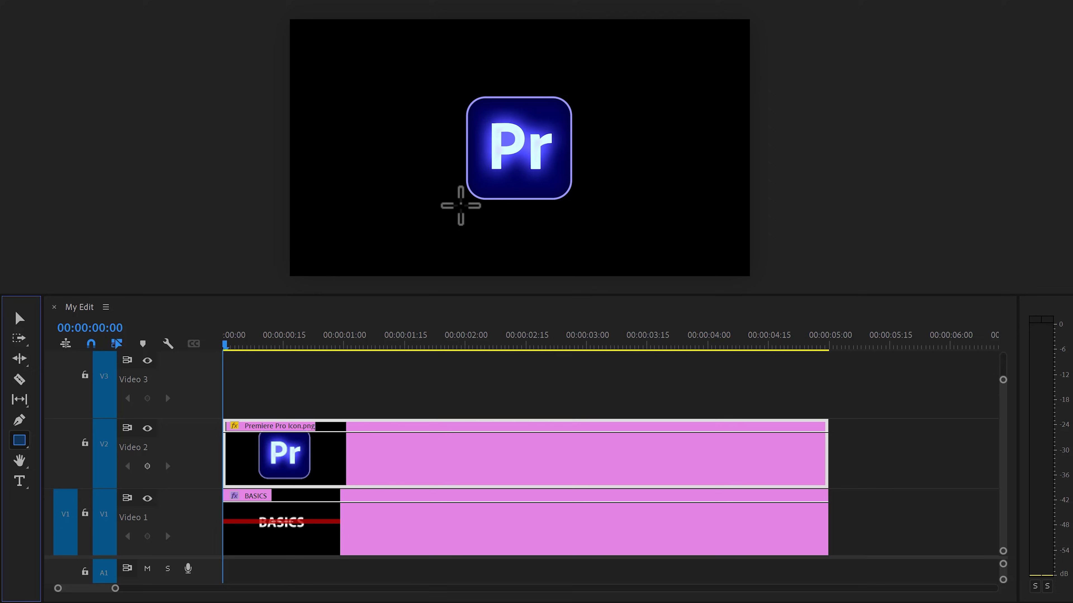
{"action": "left_click_drag", "start_coordinate": [468, 199], "coordinate": [567, 106]}
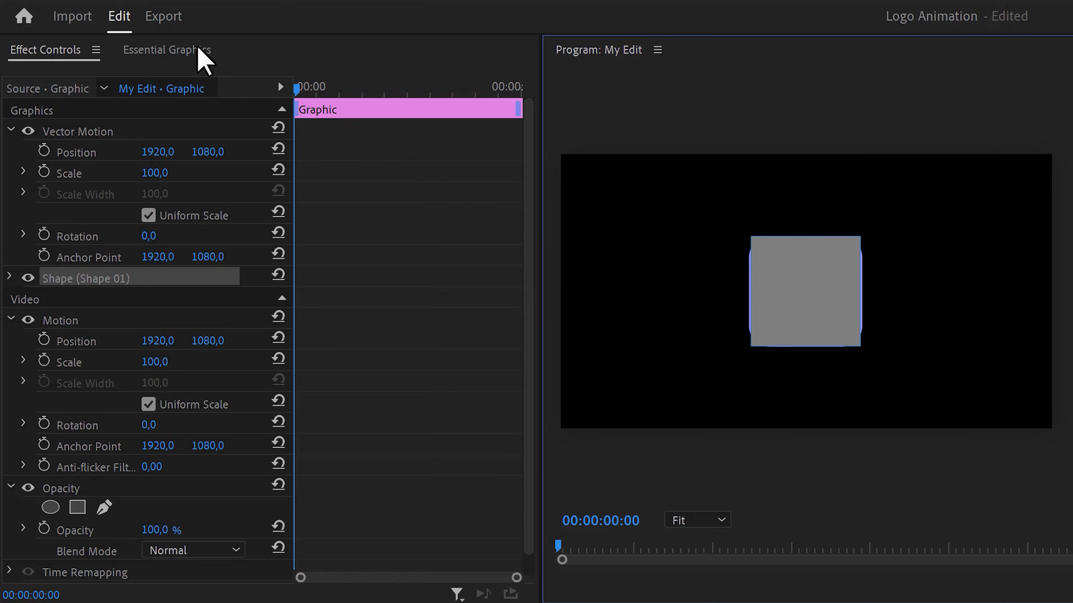
Remove the rectangle's fill and give it a white stroke of 28
{"action": "left_click", "coordinate": [202, 50]}
{"action": "scroll", "coordinate": [532, 312], "scroll_direction": "down", "scroll_amount": 4}
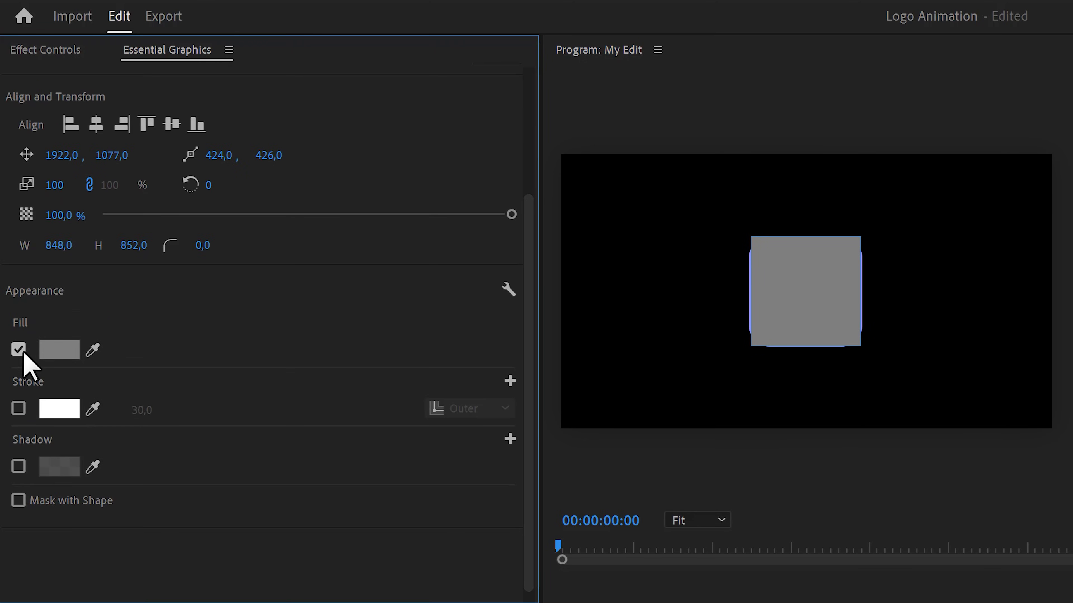
{"action": "left_click", "coordinate": [19, 408]}
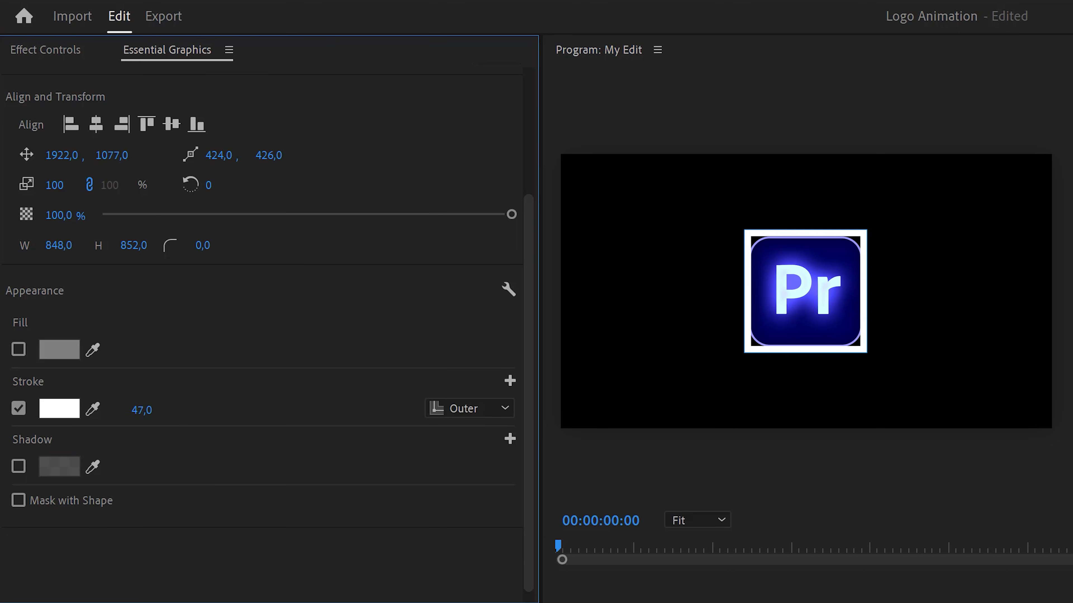
{"action": "left_click_drag", "start_coordinate": [141, 410], "coordinate": [154, 410]}
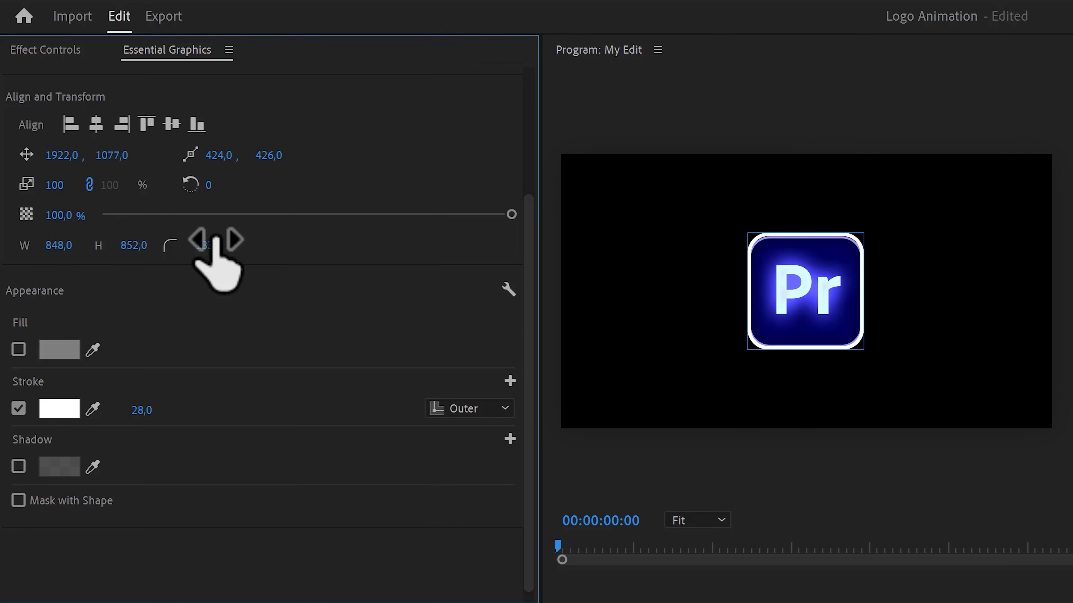
Resize the outline's top, bottom, left and right edges to fit snugly around the Pr icon
{"action": "left_click_drag", "start_coordinate": [811, 234], "coordinate": [808, 236]}
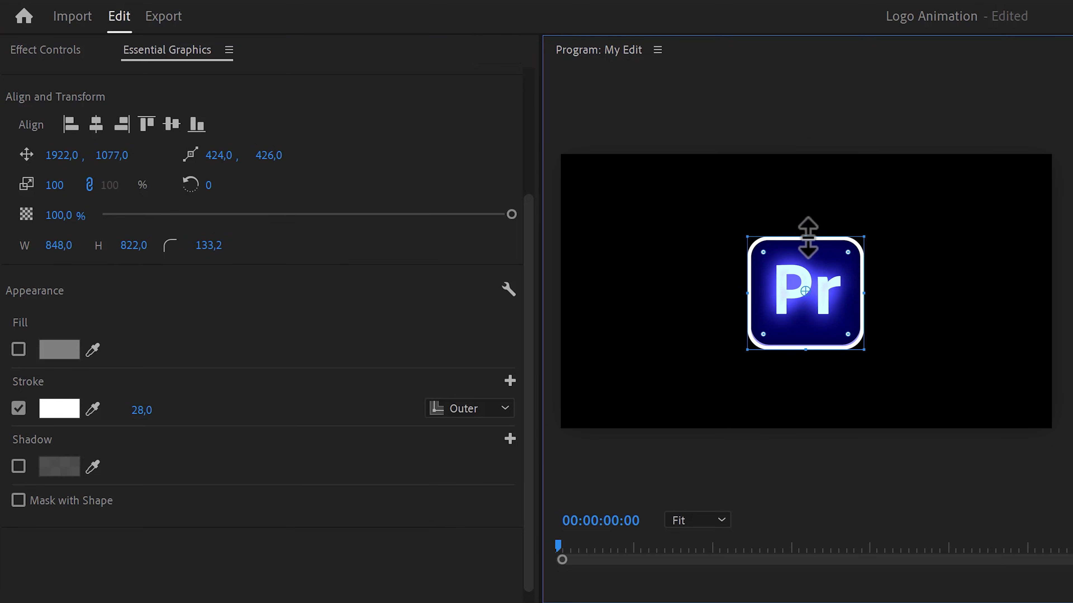
{"action": "left_click_drag", "start_coordinate": [807, 354], "coordinate": [807, 349]}
{"action": "left_click_drag", "start_coordinate": [754, 297], "coordinate": [749, 293]}
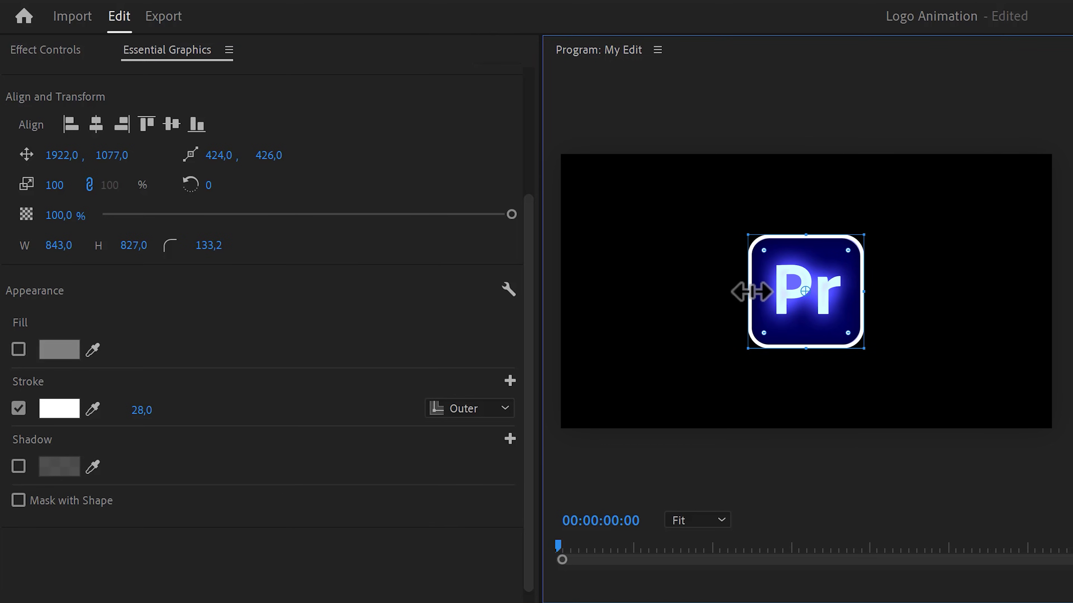
{"action": "left_click_drag", "start_coordinate": [867, 290], "coordinate": [869, 287]}
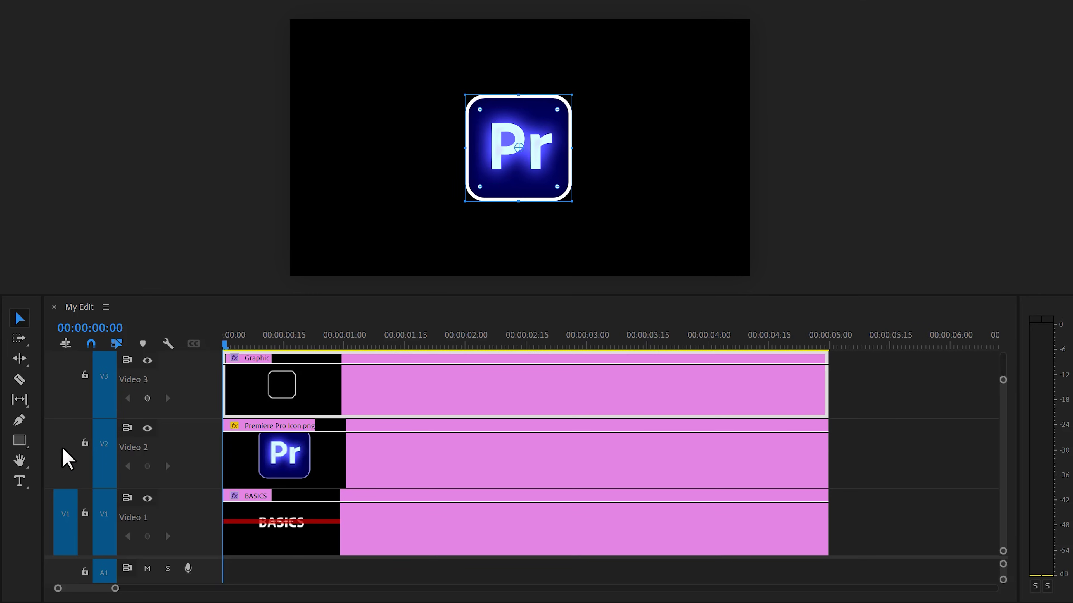
Add 'Pr' text on the icon and enlarge it to fill the outline
{"action": "left_click", "coordinate": [19, 480]}
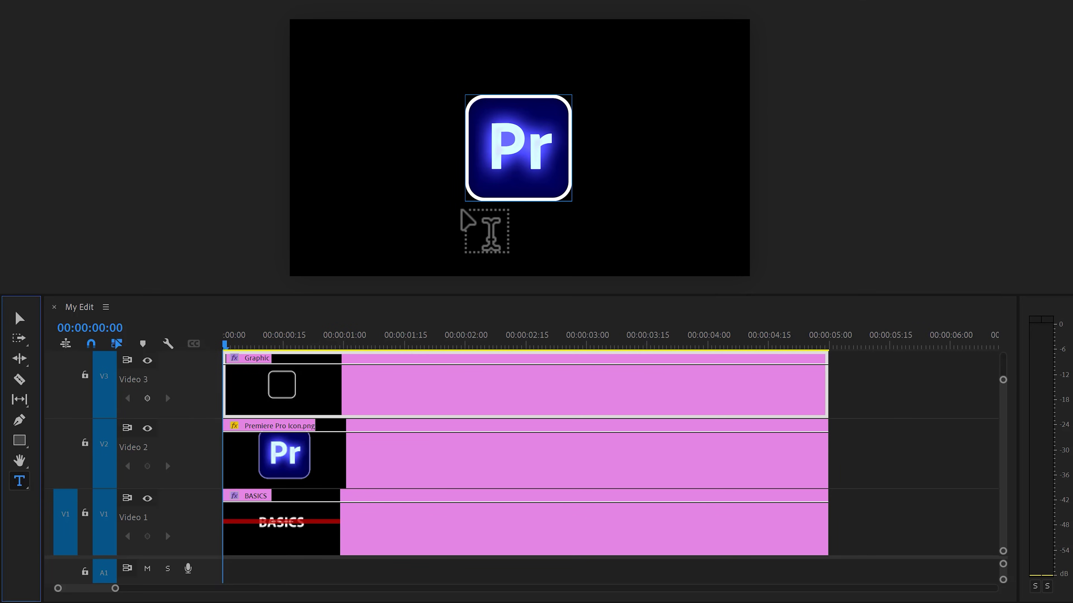
{"action": "left_click", "coordinate": [493, 182]}
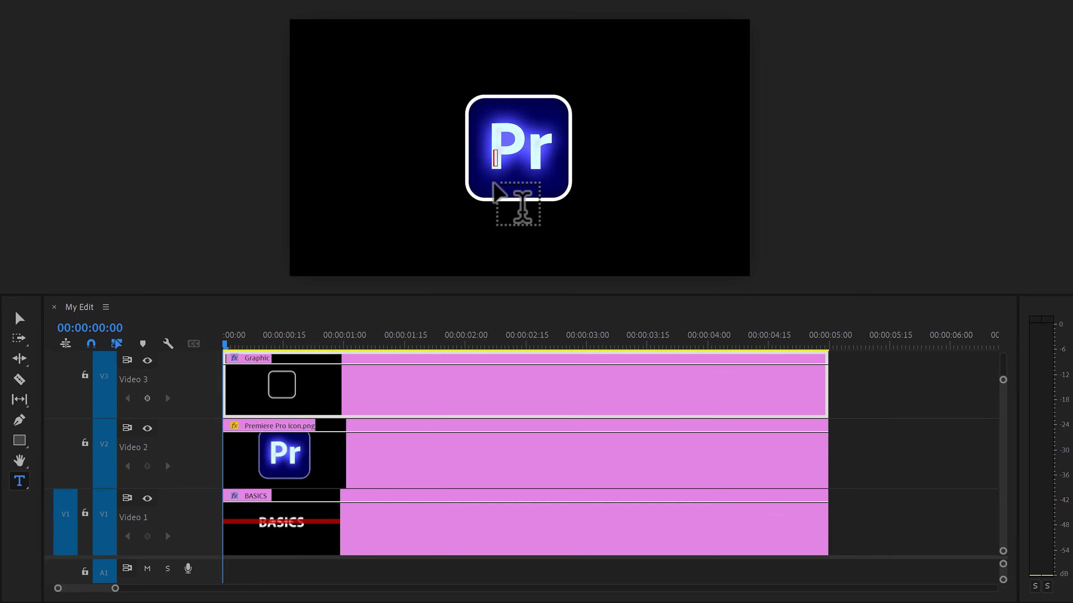
{"action": "key", "text": "Escape"}
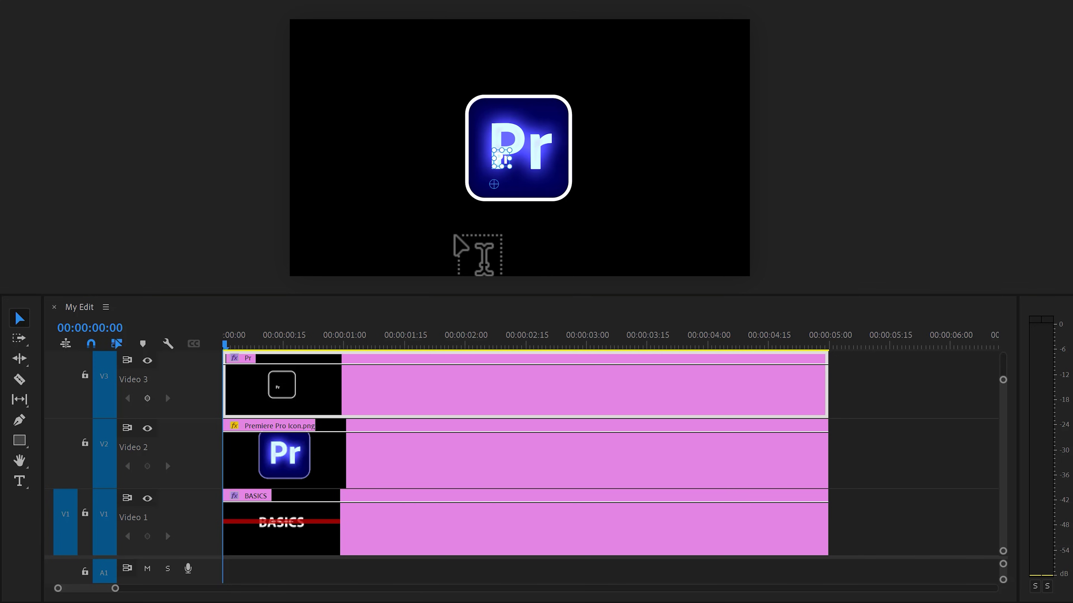
{"action": "left_click_drag", "start_coordinate": [510, 149], "coordinate": [546, 148]}
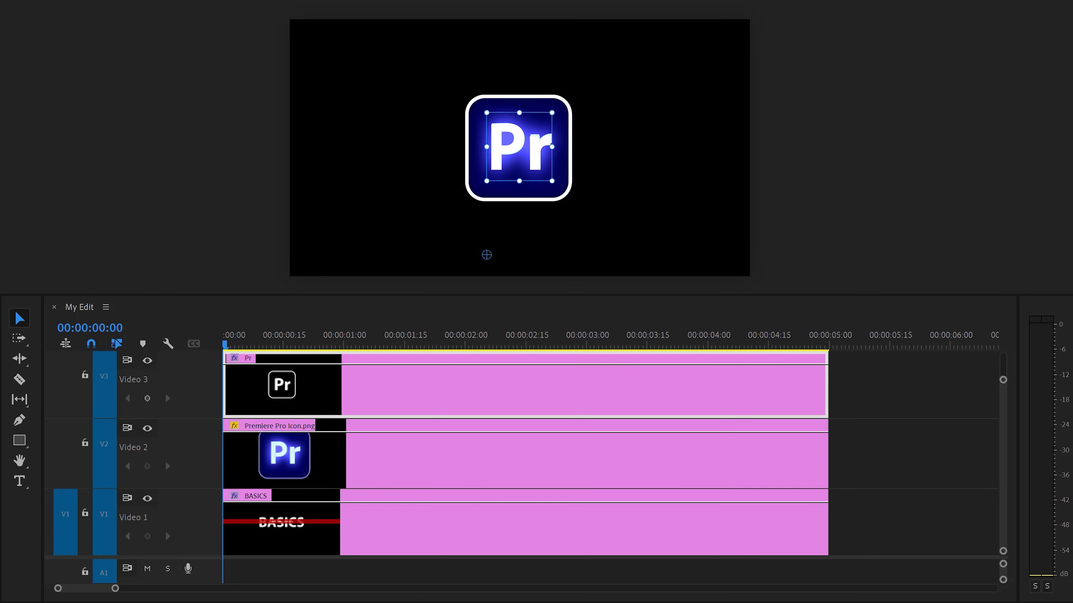
Move the icon image clip past 5 seconds and the Pr graphic down to Video 2
{"action": "left_click_drag", "start_coordinate": [291, 462], "coordinate": [952, 460]}
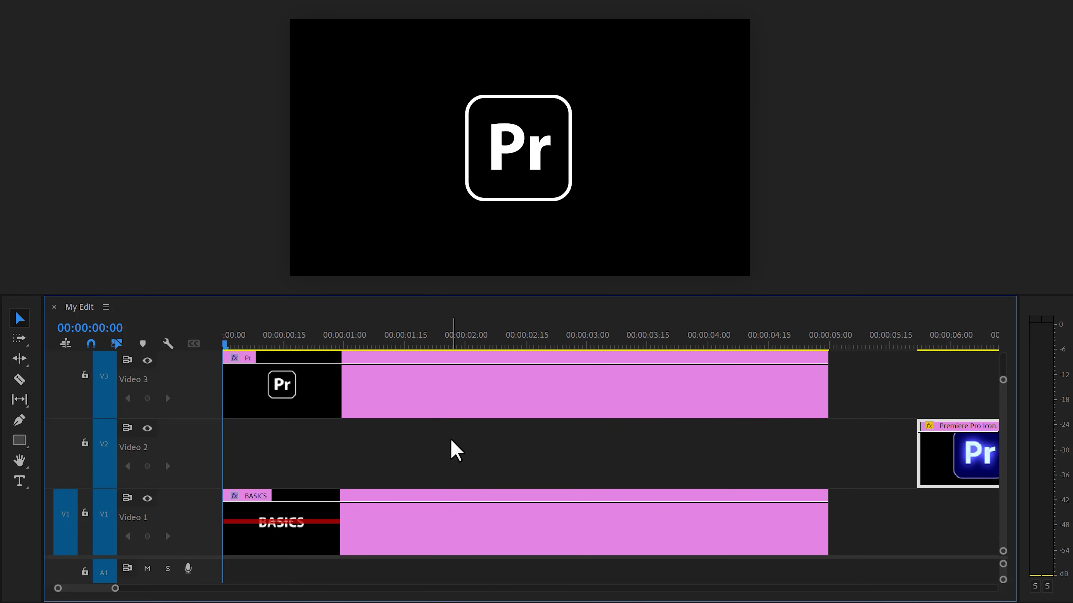
{"action": "left_click_drag", "start_coordinate": [390, 412], "coordinate": [393, 444]}
{"action": "key", "text": "space"}
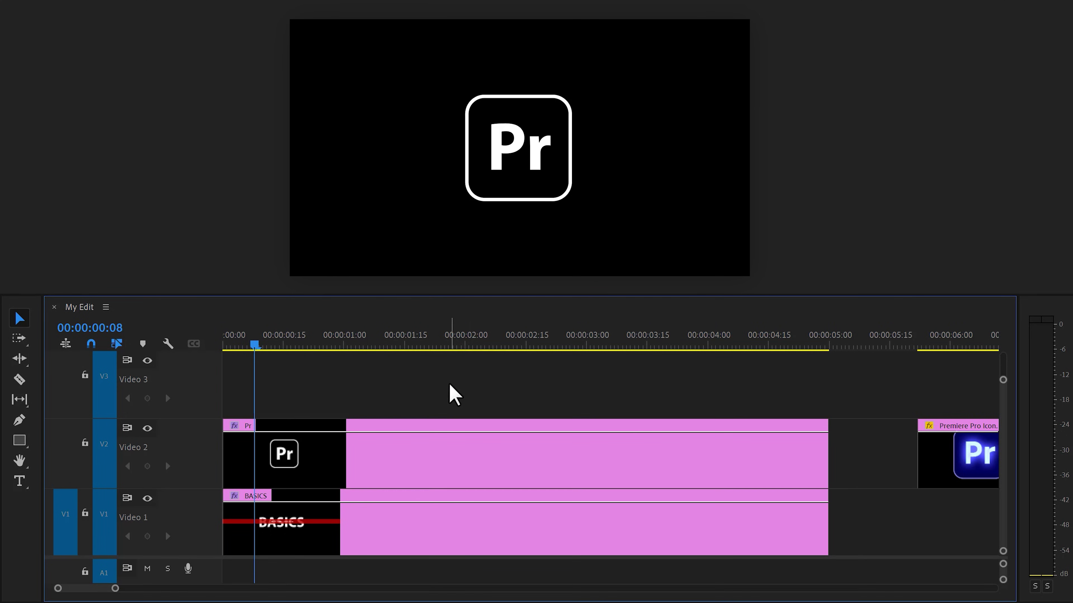
{"action": "left_click", "coordinate": [354, 532]}
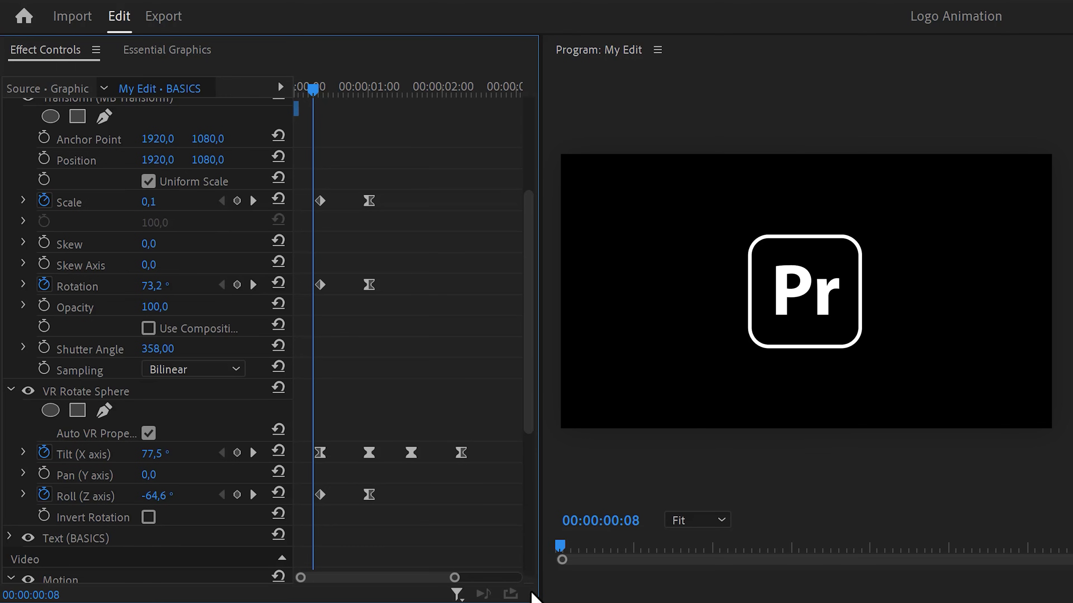
Apply VR Rotate Sphere to the Pr logo clip on V2, leaving tilt, pan and roll at 0
{"action": "left_click_drag", "start_coordinate": [342, 90], "coordinate": [466, 102]}
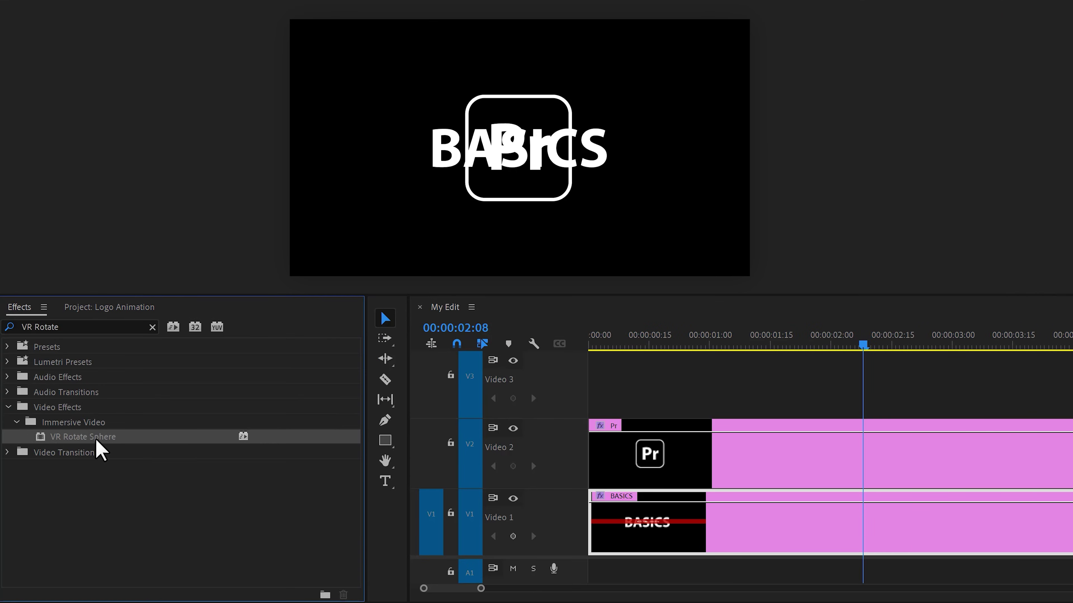
{"action": "left_click_drag", "start_coordinate": [98, 446], "coordinate": [697, 467]}
{"action": "left_click_drag", "start_coordinate": [331, 467], "coordinate": [333, 469]}
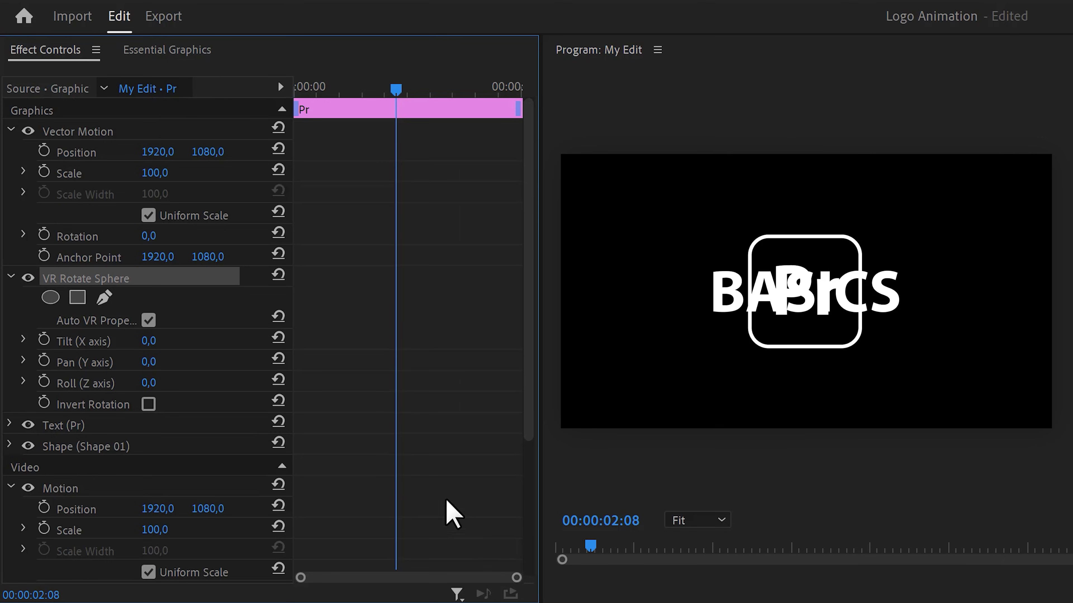
Set the Pr logo's Tilt (X axis) to 8° and keyframe it
{"action": "left_click", "coordinate": [149, 340]}
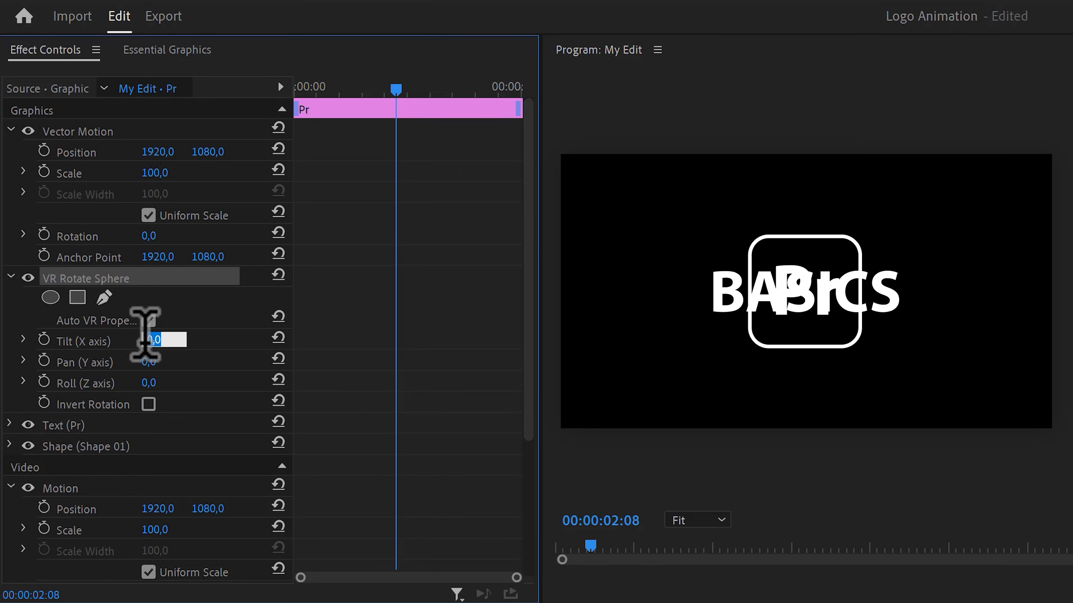
{"action": "type", "text": "8"}
{"action": "key", "text": "Return"}
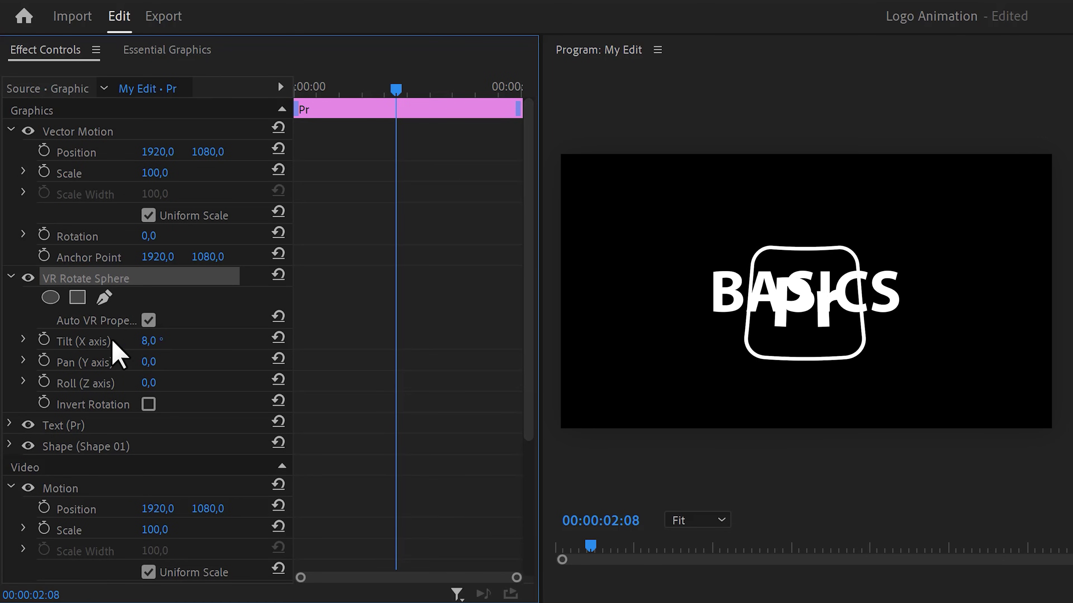
{"action": "left_click", "coordinate": [44, 340]}
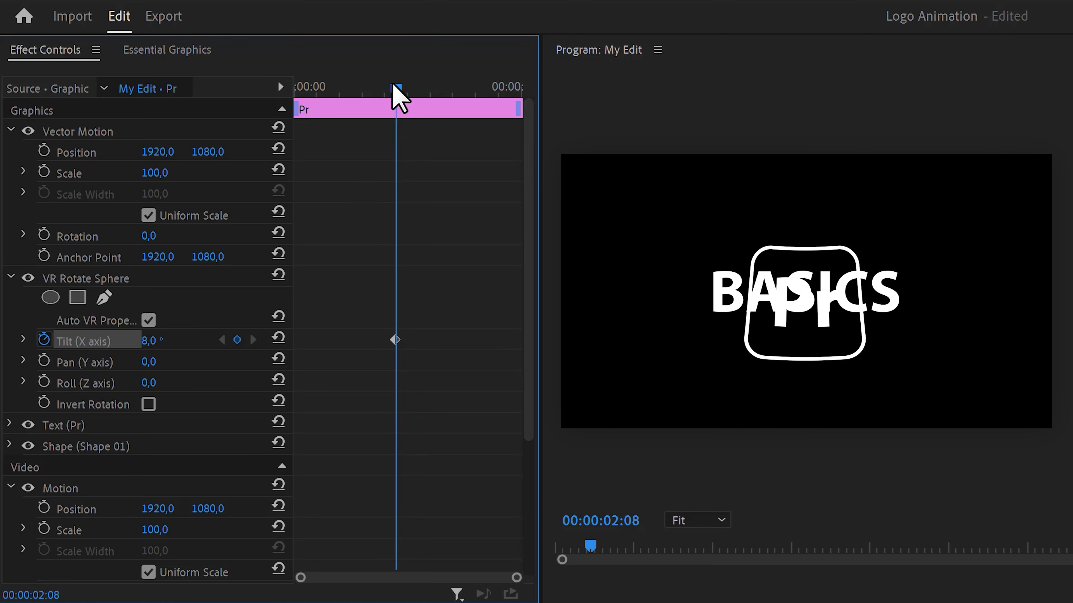
At about 1:00, keyframe Tilt at -1x0 (-360°) and ease the tilt keyframes
{"action": "left_click_drag", "start_coordinate": [395, 90], "coordinate": [335, 86]}
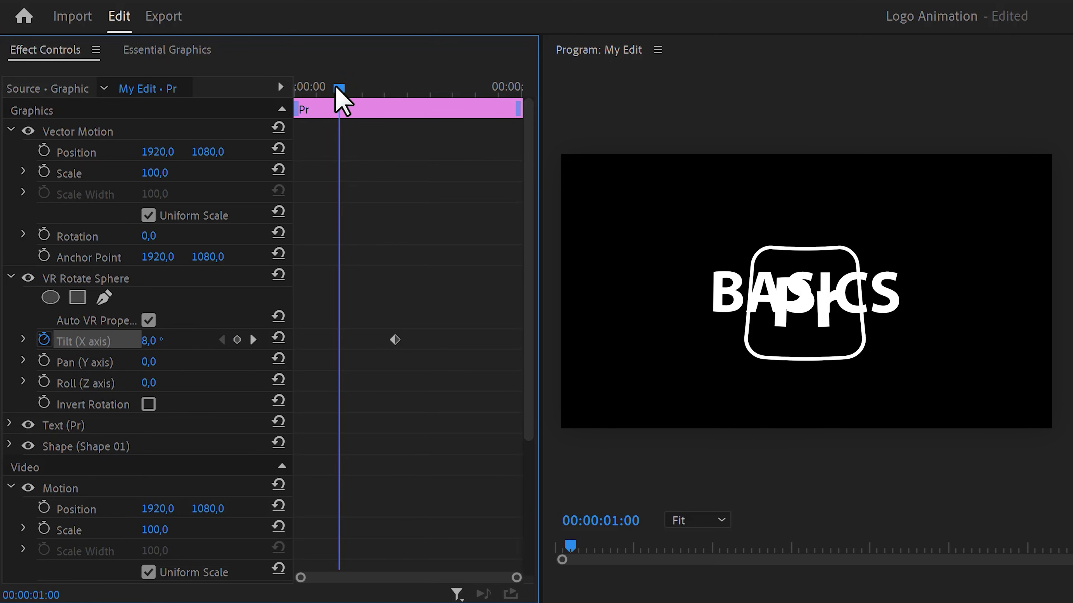
{"action": "left_click", "coordinate": [150, 340]}
{"action": "type", "text": "-1x0"}
{"action": "key", "text": "Return"}
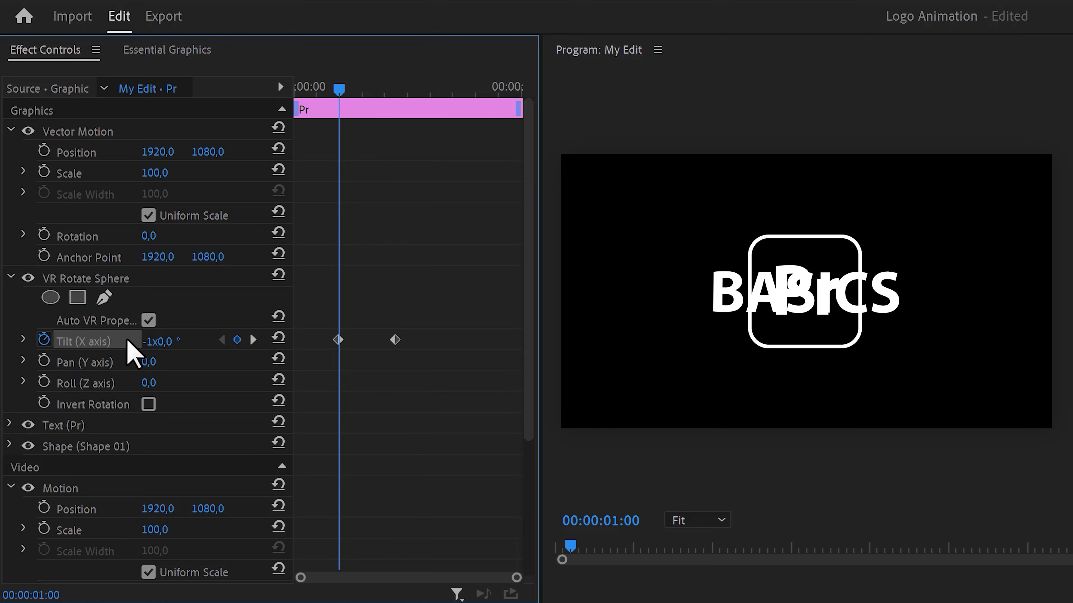
{"action": "left_click", "coordinate": [23, 339]}
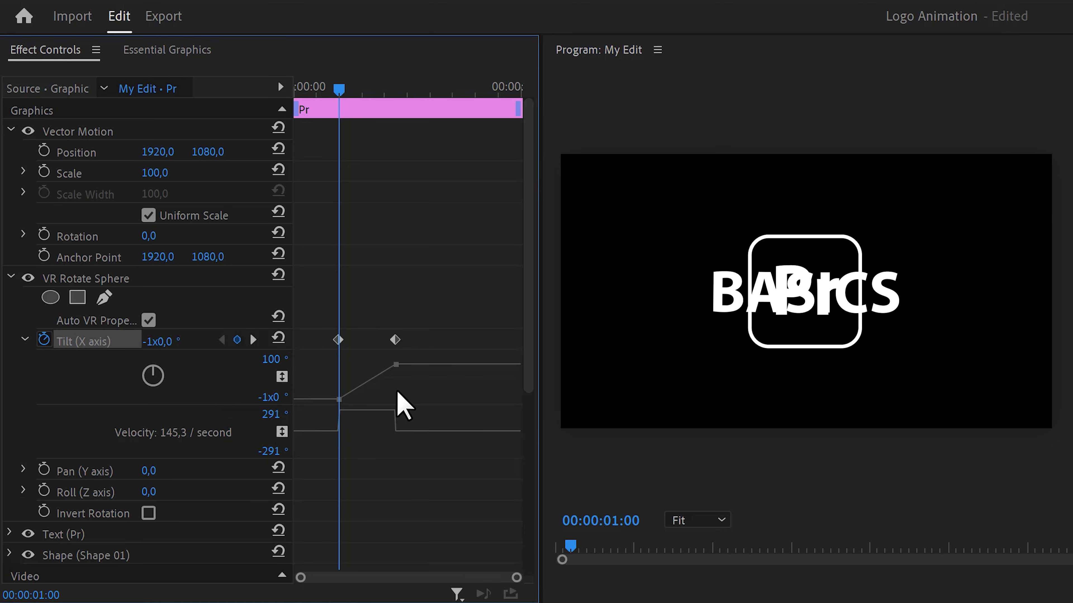
{"action": "mouse_move", "coordinate": [352, 431]}
{"action": "left_mouse_down"}
{"action": "mouse_move", "coordinate": [363, 443]}
{"action": "mouse_move", "coordinate": [398, 443]}
{"action": "mouse_move", "coordinate": [357, 433]}
{"action": "left_mouse_up"}
At 3:16, keyframe Tilt to 0° so the logo lands flat over BASICS
{"action": "left_click_drag", "start_coordinate": [339, 89], "coordinate": [458, 80]}
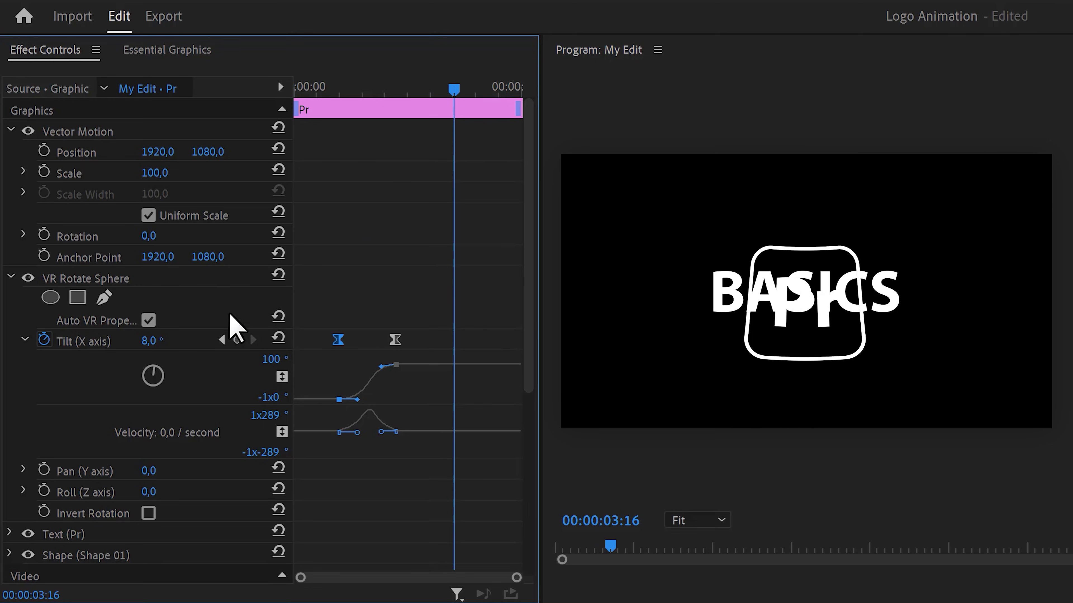
{"action": "left_click", "coordinate": [150, 341]}
{"action": "type", "text": "0"}
{"action": "key", "text": "Return"}
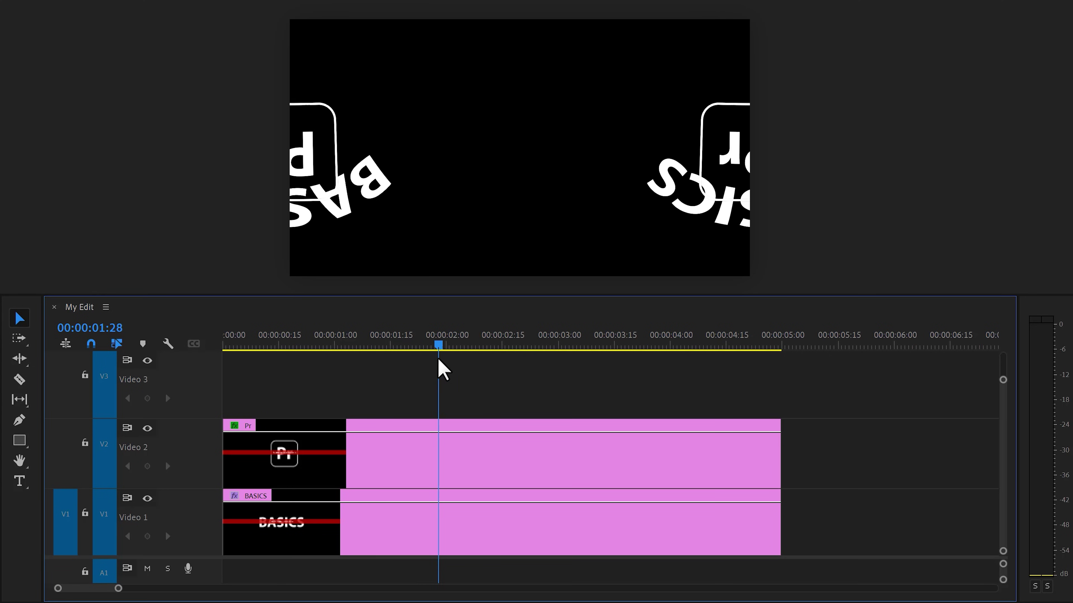
Show Opacity on the Pr graphic clip's rubber band in the timeline
{"action": "left_click", "coordinate": [235, 428]}
{"action": "left_click", "coordinate": [235, 427]}
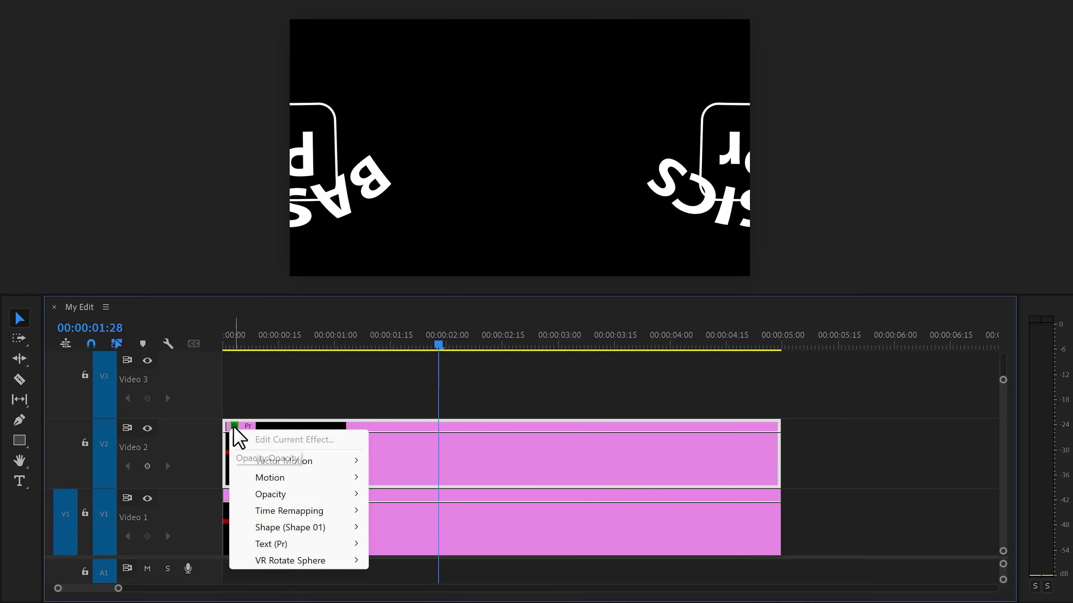
{"action": "mouse_move", "coordinate": [359, 496]}
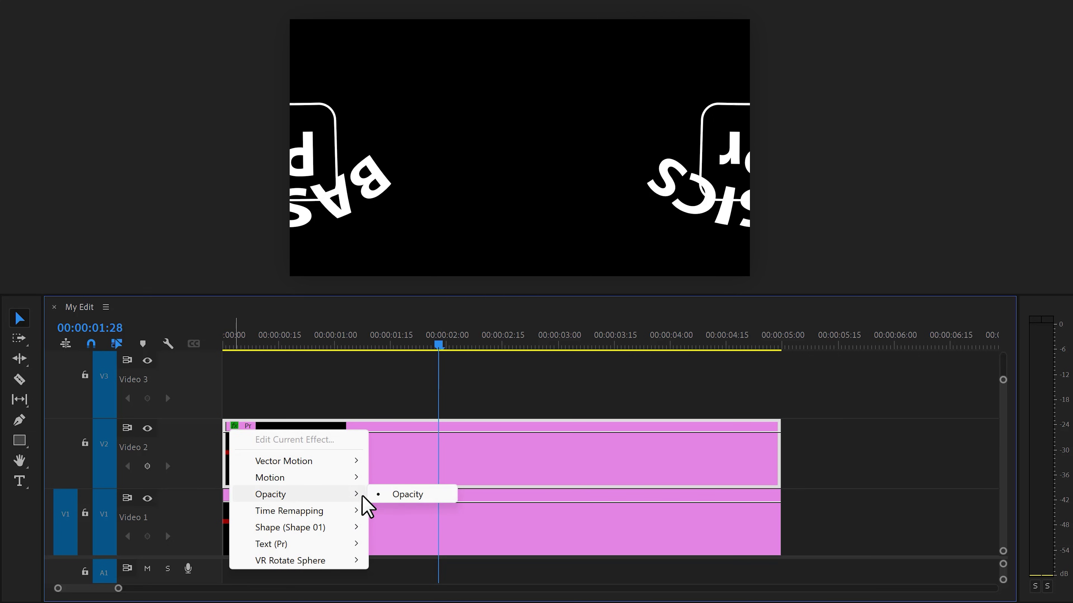
{"action": "left_click", "coordinate": [408, 496]}
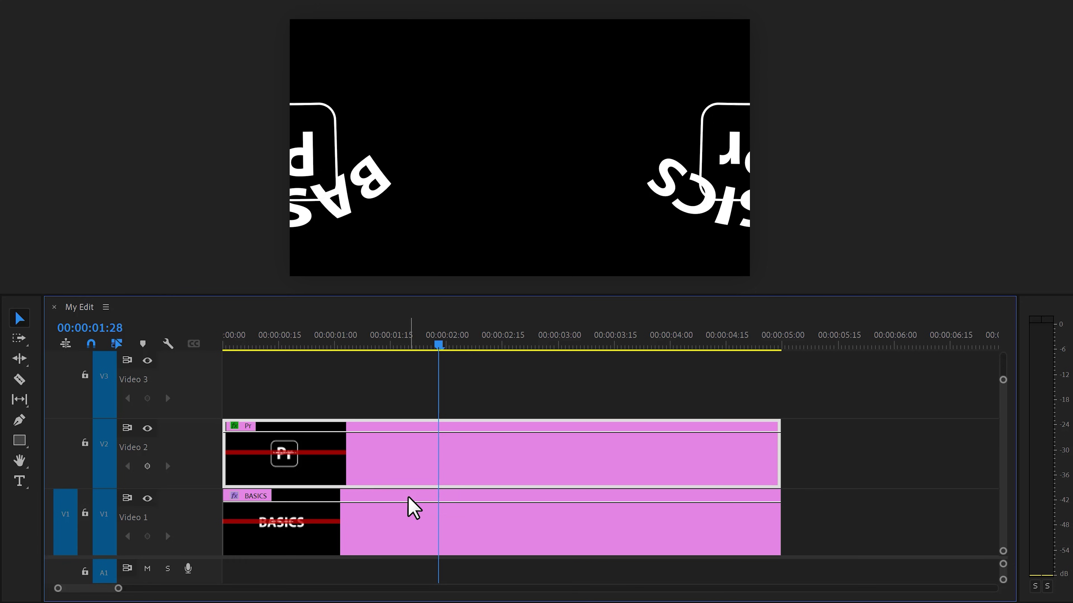
Add two opacity keyframes each on the Pr and BASICS clips, lowering the Pr's first to fade in
{"action": "left_click", "coordinate": [439, 432], "text": "ctrl"}
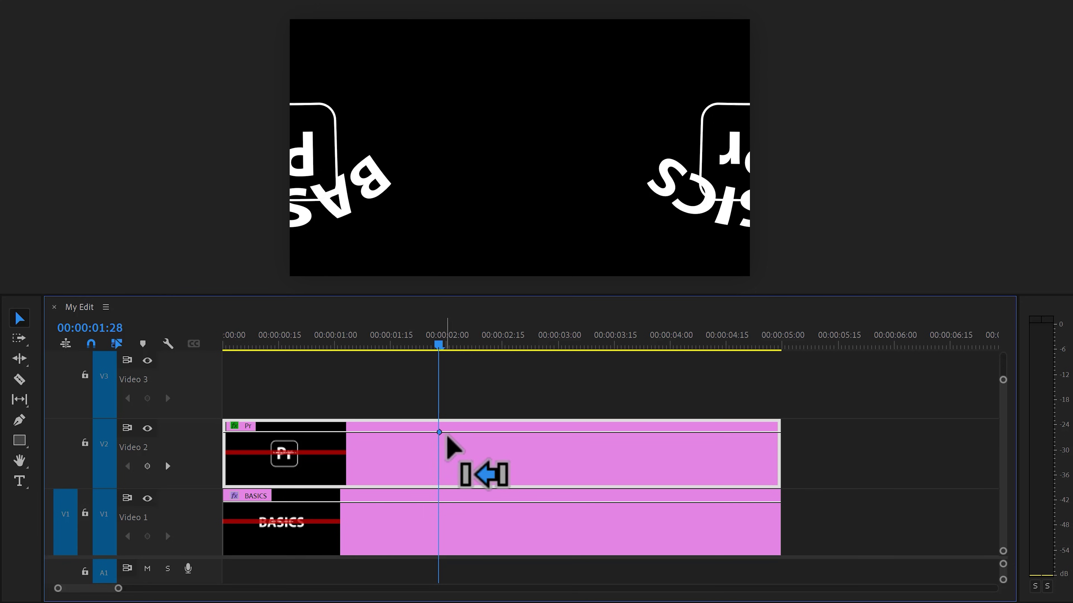
{"action": "left_click", "coordinate": [452, 432], "text": "ctrl"}
{"action": "left_click", "coordinate": [439, 503], "text": "ctrl"}
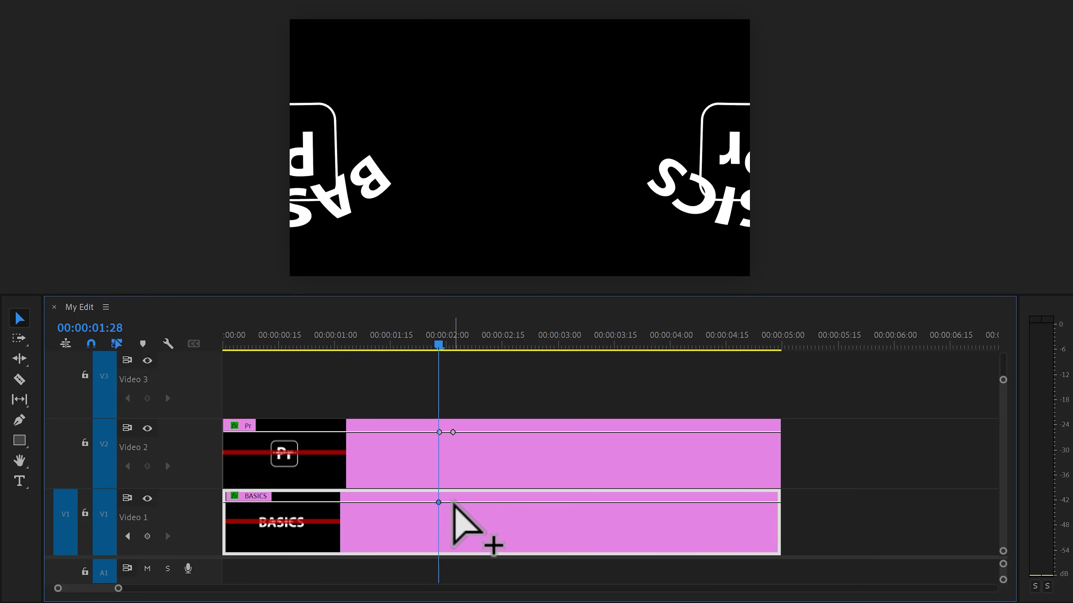
{"action": "left_click", "coordinate": [453, 502], "text": "ctrl"}
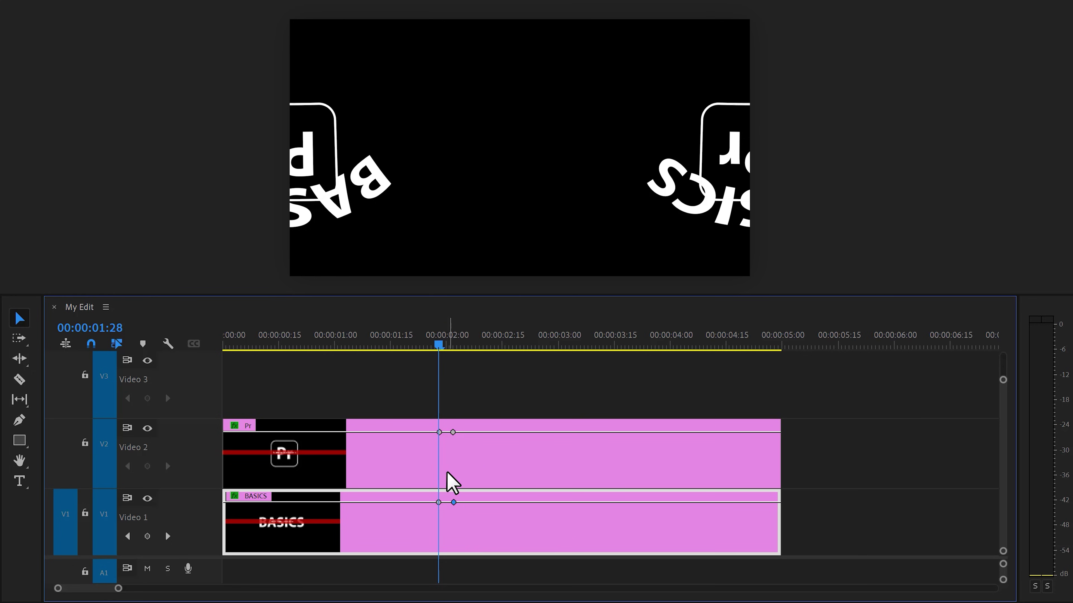
{"action": "left_click_drag", "start_coordinate": [439, 432], "coordinate": [453, 549]}
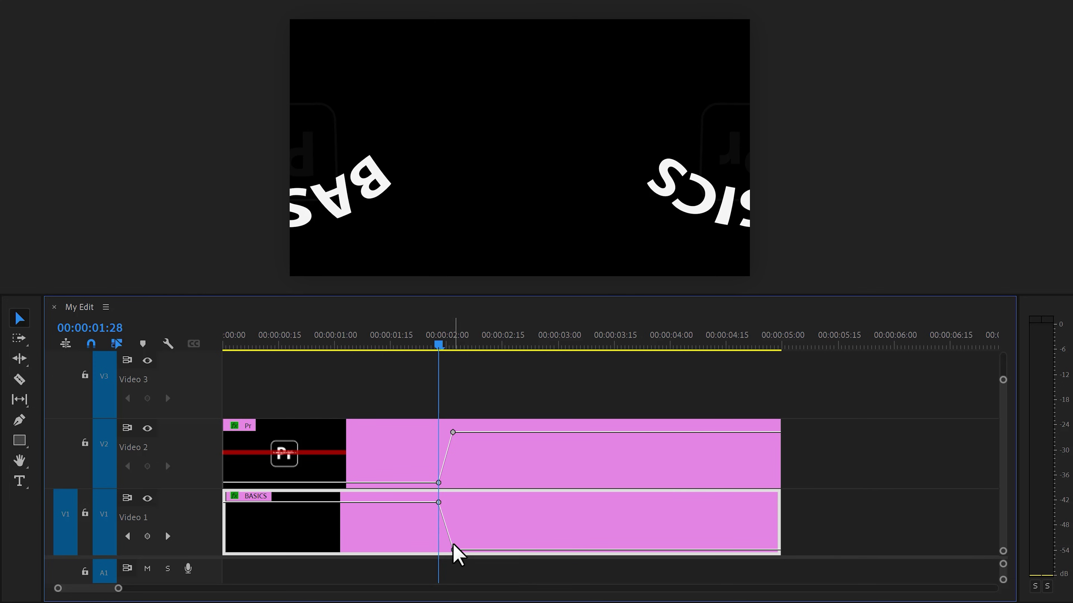
Move Premiere Pro Icon.png onto V3 near the start and add Basic 3D to it and the V2 Pr clip
{"action": "left_click_drag", "start_coordinate": [429, 343], "coordinate": [434, 343]}
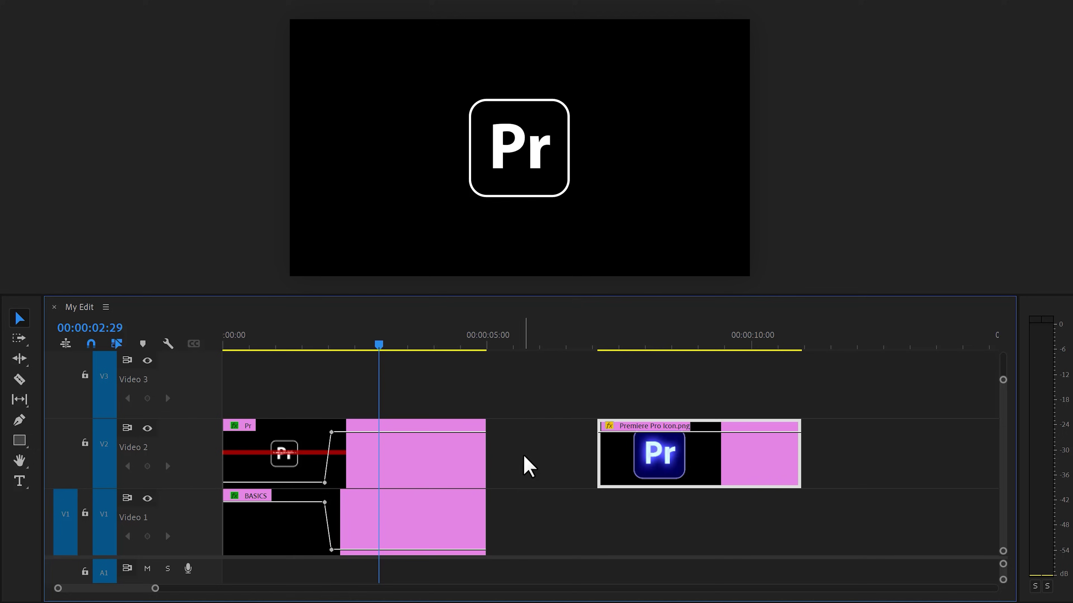
{"action": "left_click_drag", "start_coordinate": [657, 463], "coordinate": [326, 391]}
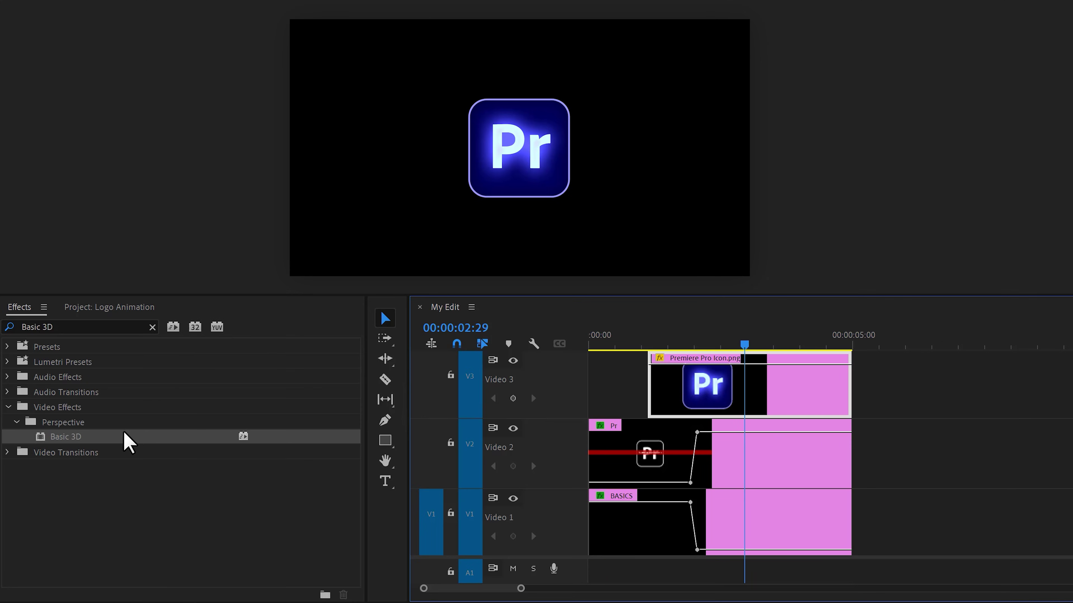
{"action": "left_click_drag", "start_coordinate": [125, 438], "coordinate": [406, 485]}
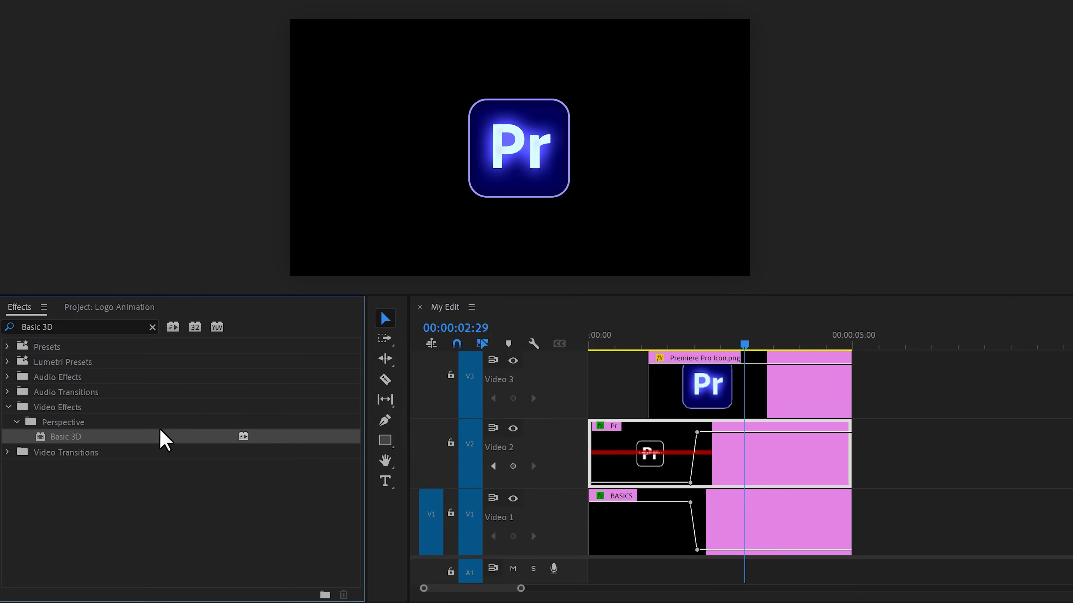
{"action": "left_click_drag", "start_coordinate": [91, 448], "coordinate": [729, 406]}
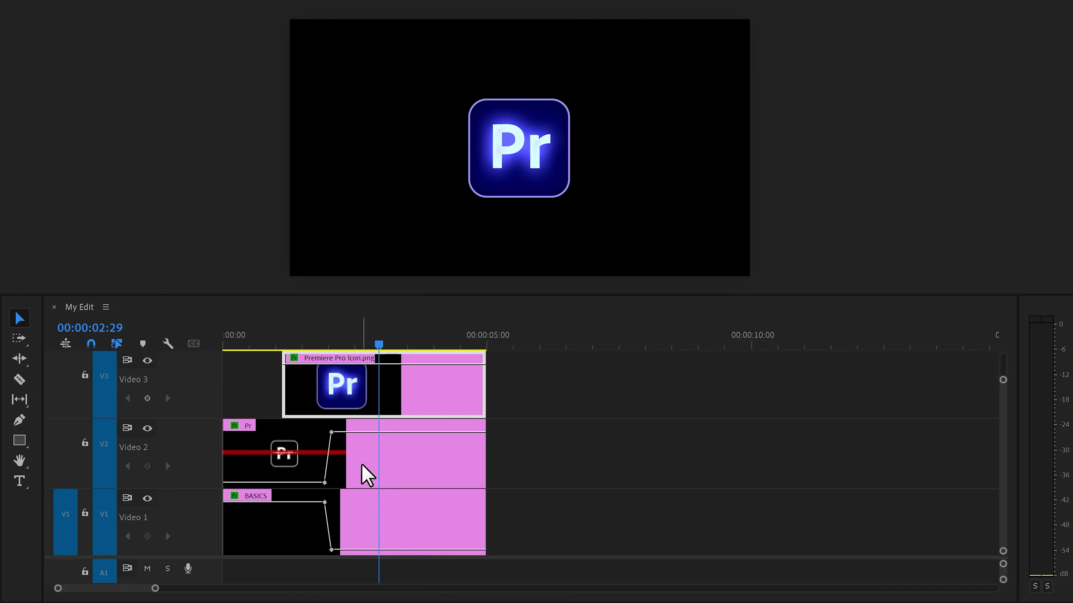
{"action": "left_click", "coordinate": [367, 476]}
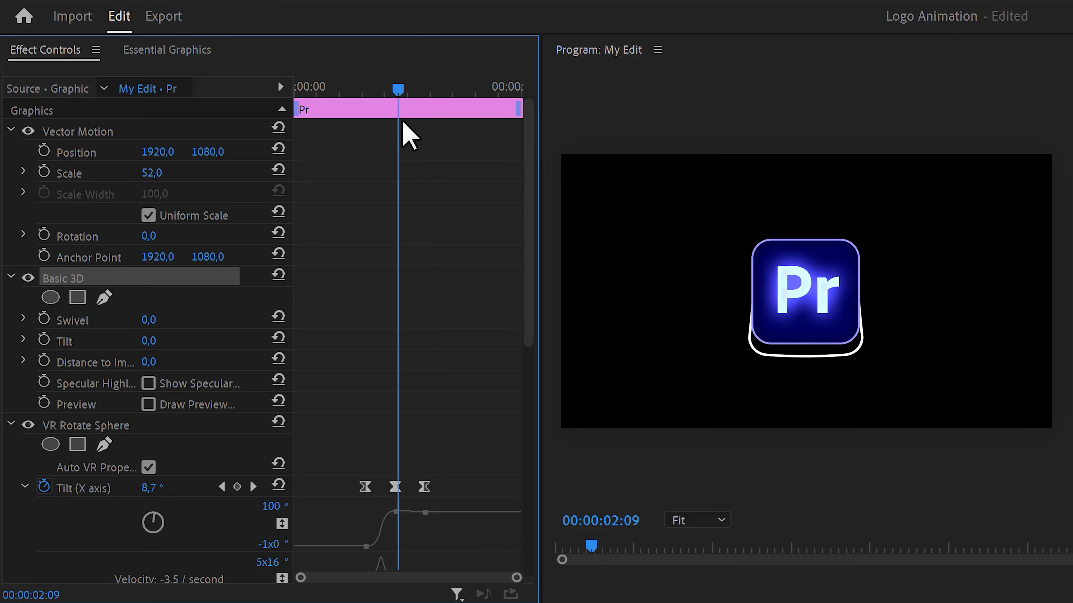
{"action": "left_click_drag", "start_coordinate": [399, 90], "coordinate": [436, 85]}
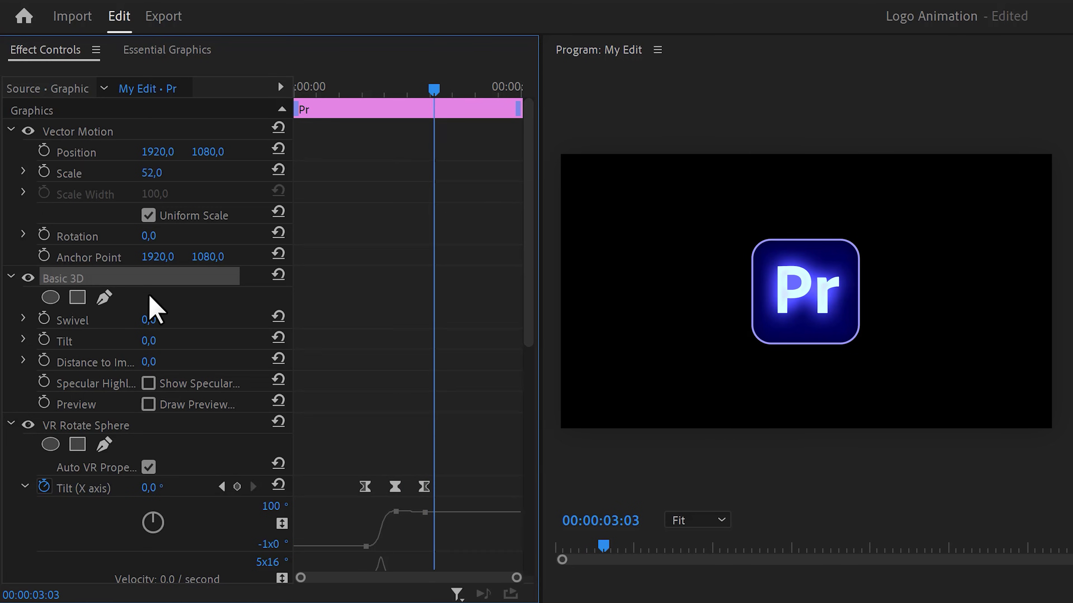
Keyframe the Pr graphic's Basic 3D Swivel at 0° at 3:03 and -90° at 3:18
{"action": "left_click", "coordinate": [44, 318]}
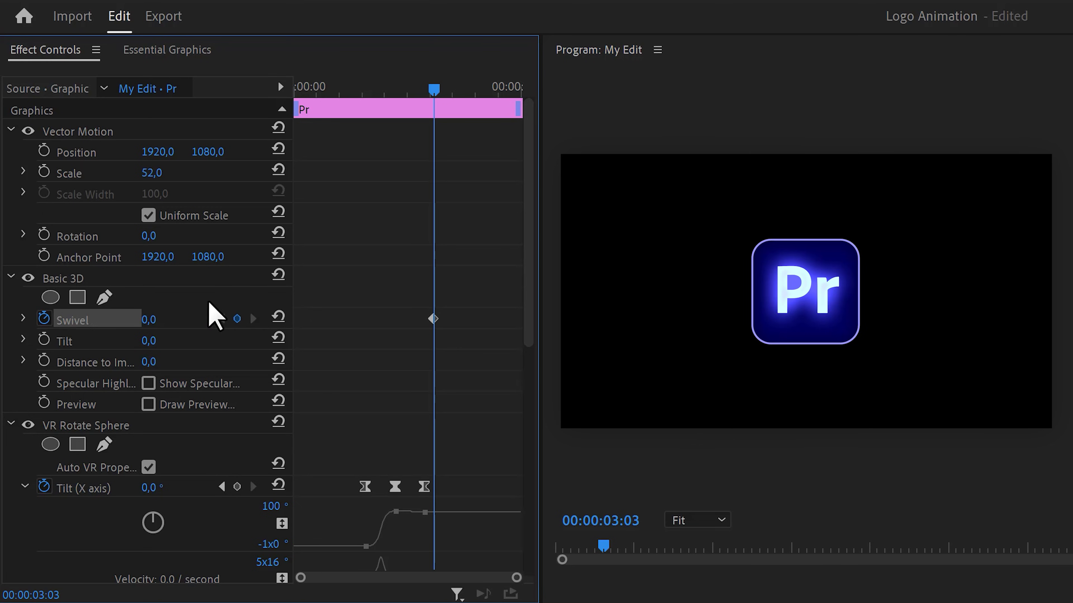
{"action": "left_click_drag", "start_coordinate": [438, 90], "coordinate": [460, 89]}
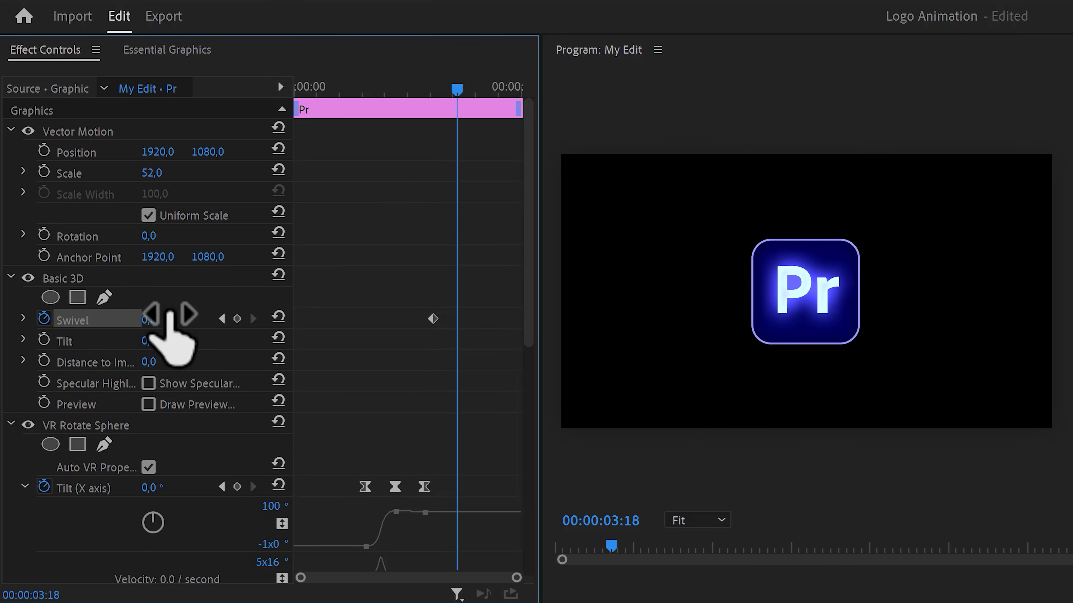
{"action": "left_click", "coordinate": [148, 319]}
{"action": "type", "text": "90"}
{"action": "key", "text": "Return"}
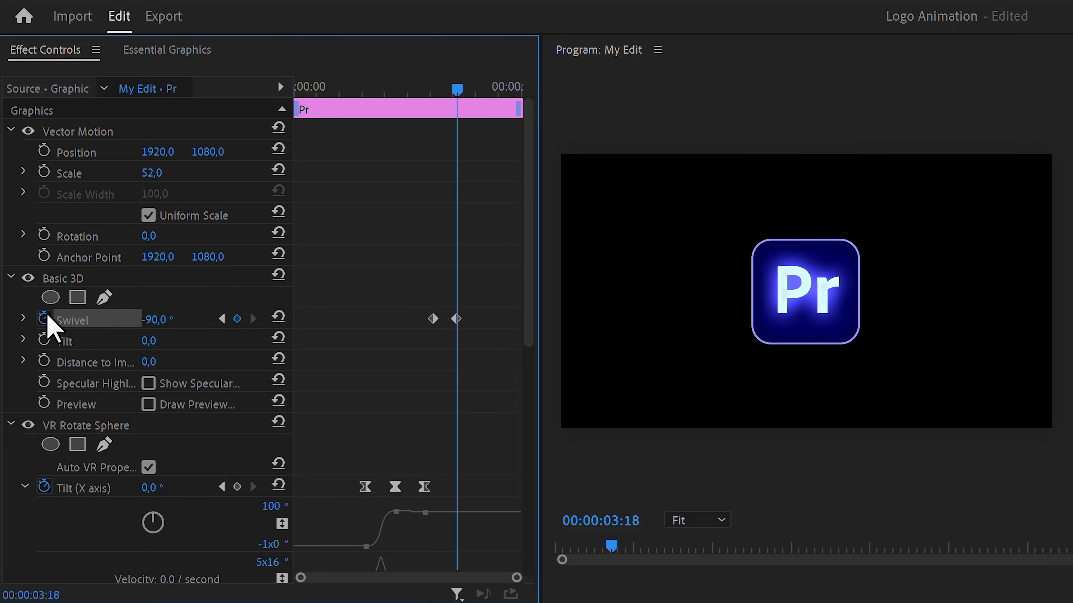
Raise the first Swivel keyframe's velocity handle so the swivel eases out of the start
{"action": "left_click", "coordinate": [24, 319]}
{"action": "left_click", "coordinate": [434, 356]}
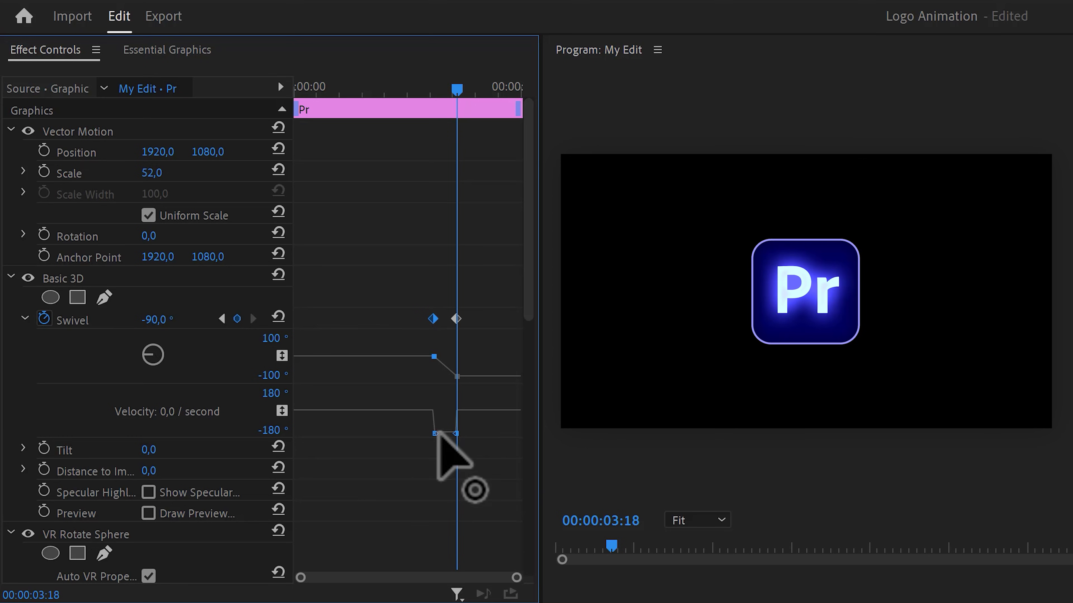
{"action": "left_click_drag", "start_coordinate": [438, 432], "coordinate": [446, 410]}
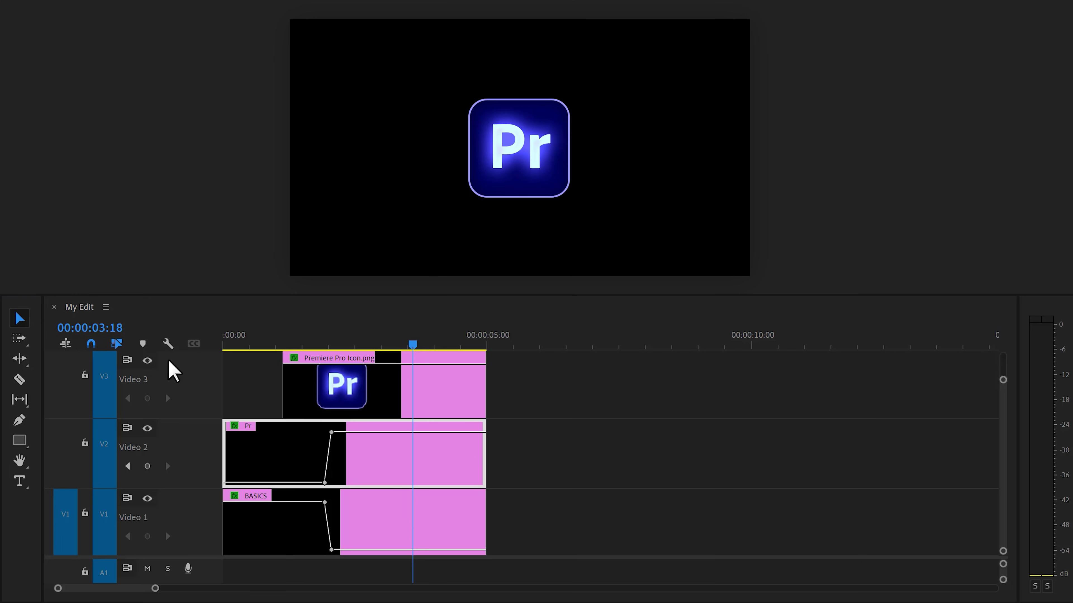
{"action": "left_click", "coordinate": [351, 393]}
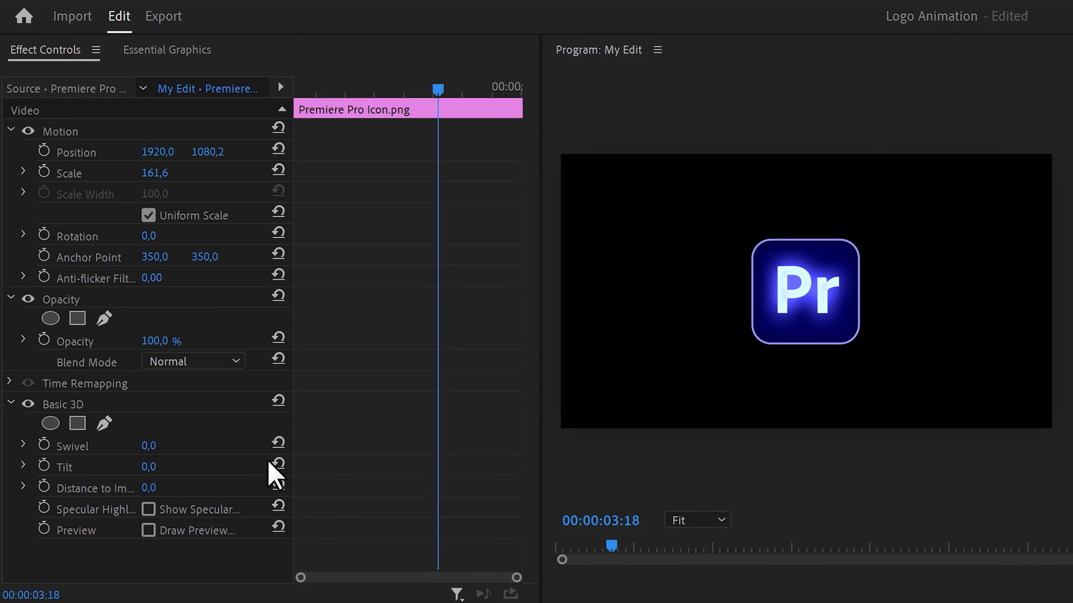
Keyframe the icon's Basic 3D Swivel at 90° (edge-on) at 3:18
{"action": "left_click", "coordinate": [149, 445]}
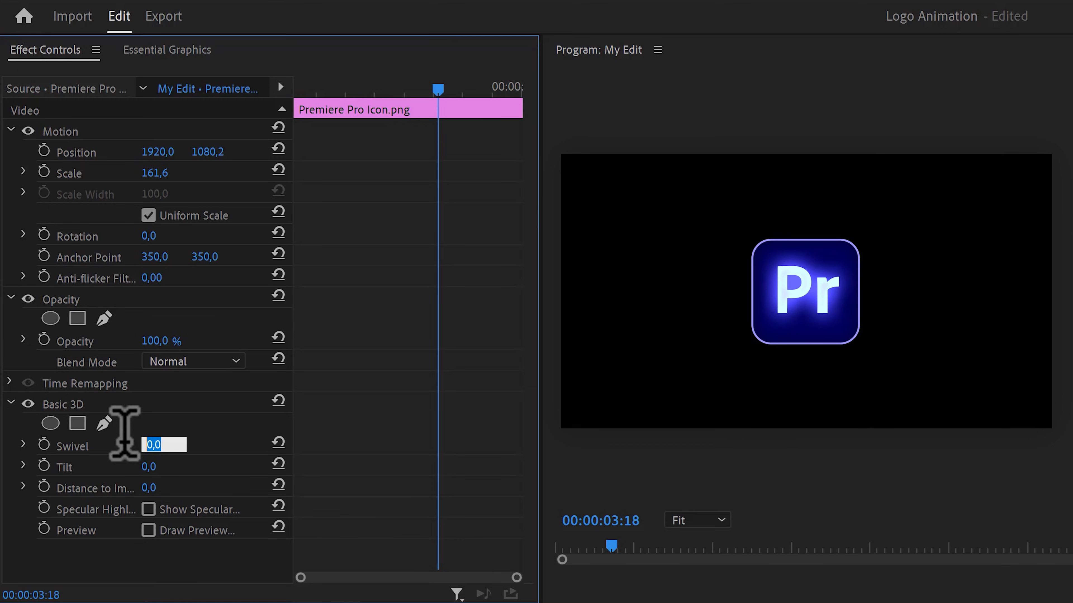
{"action": "type", "text": "90"}
{"action": "key", "text": "Return"}
{"action": "left_click", "coordinate": [44, 444]}
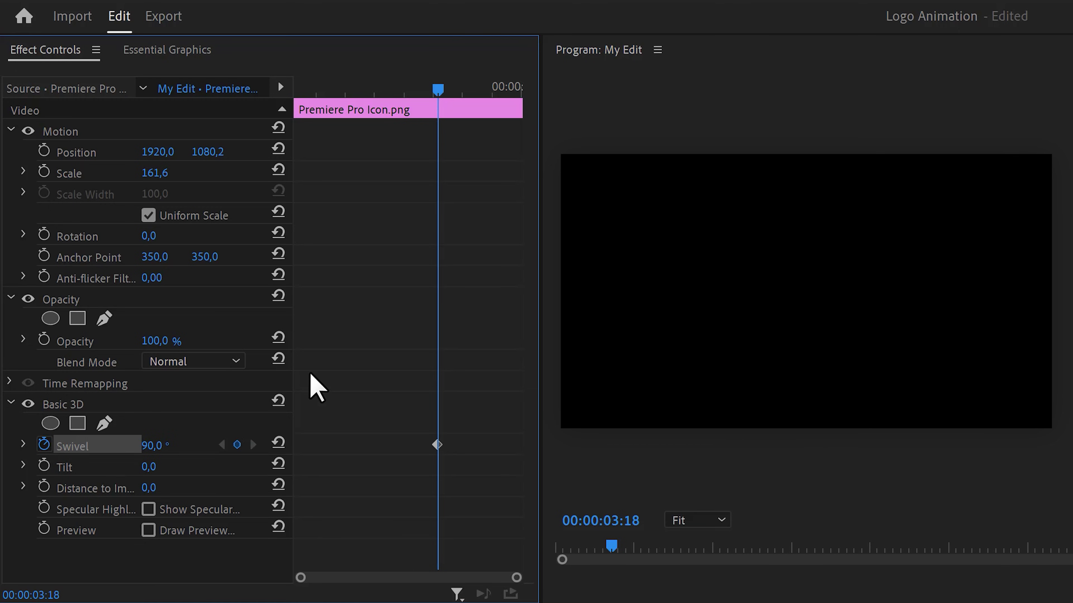
At 4:02, keyframe the icon's Swivel at 0° and show its value and velocity graphs
{"action": "left_click_drag", "start_coordinate": [439, 90], "coordinate": [466, 90]}
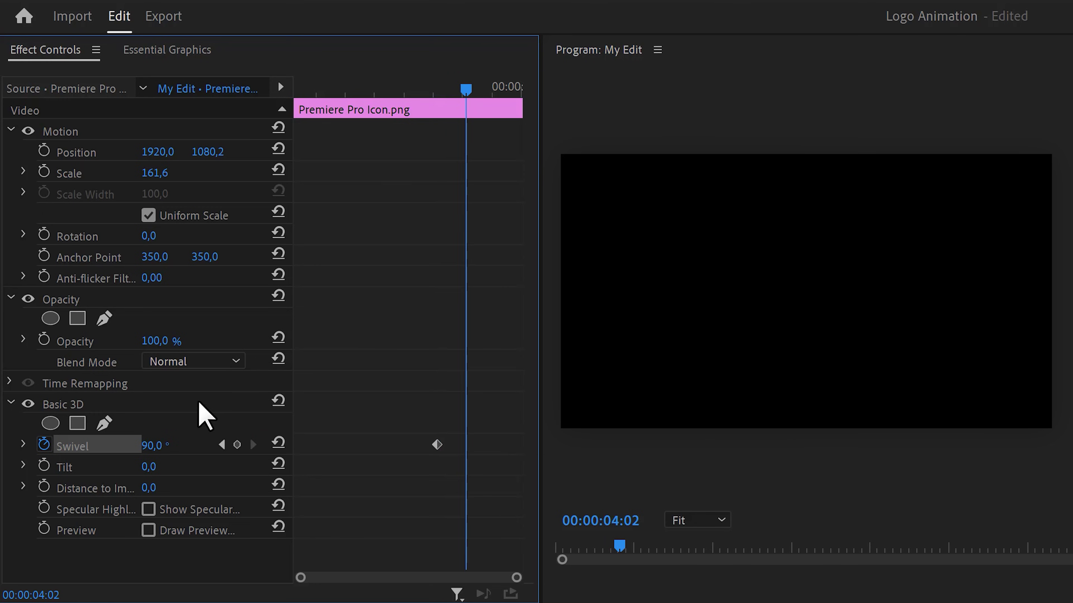
{"action": "left_click", "coordinate": [146, 443]}
{"action": "type", "text": "0"}
{"action": "key", "text": "Return"}
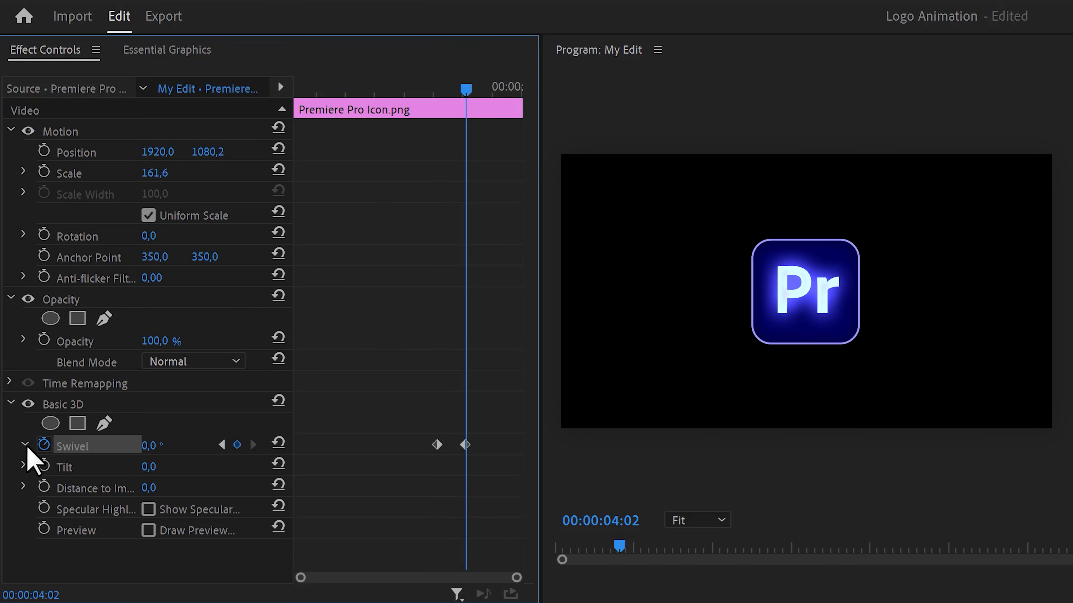
{"action": "left_click", "coordinate": [25, 445]}
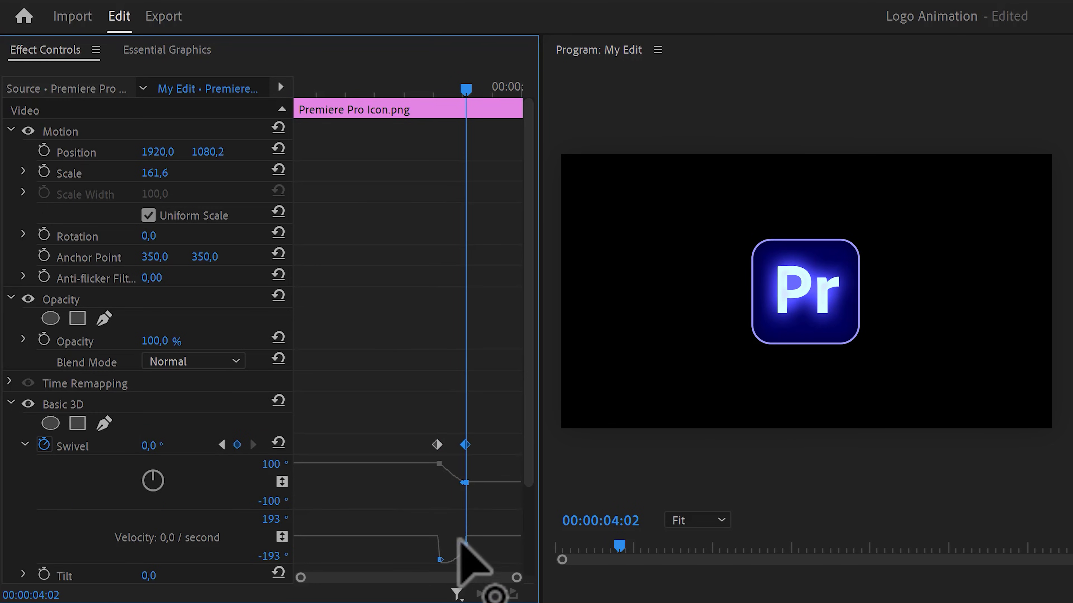